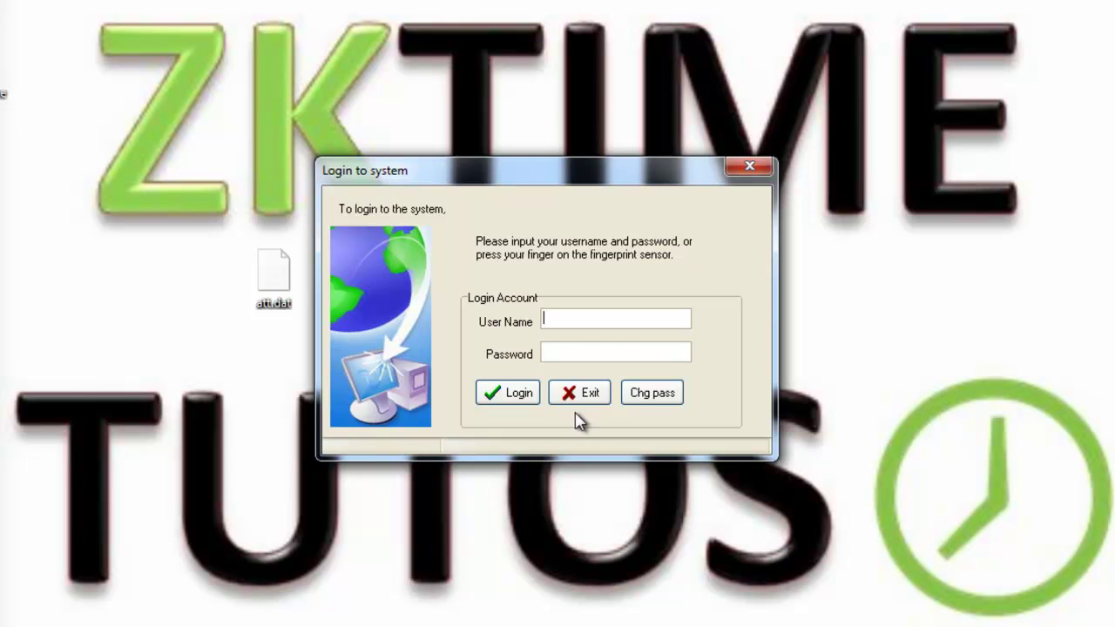
Exit the login window and open the file location of the ZKTeco Attendance Management desktop shortcut
left_click(587, 393)
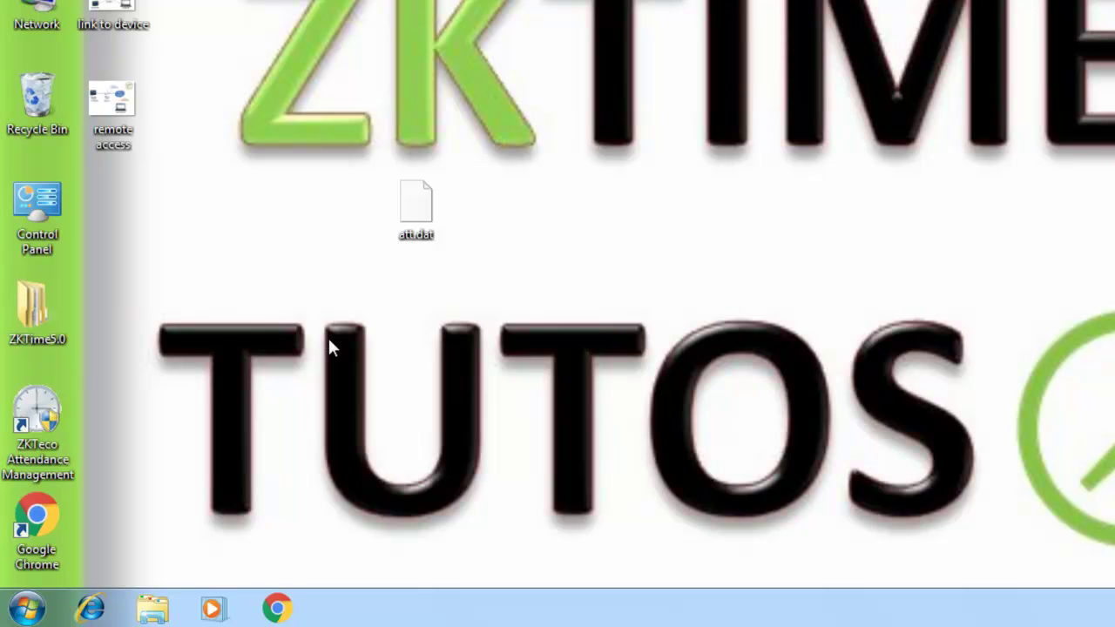
right_click(39, 413)
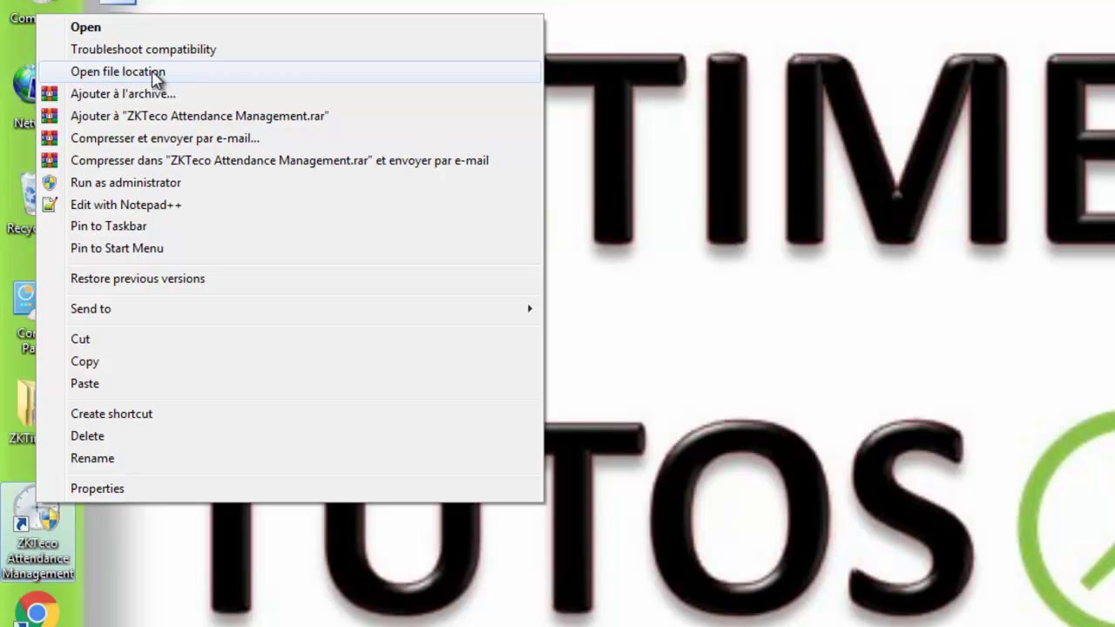
left_click(182, 73)
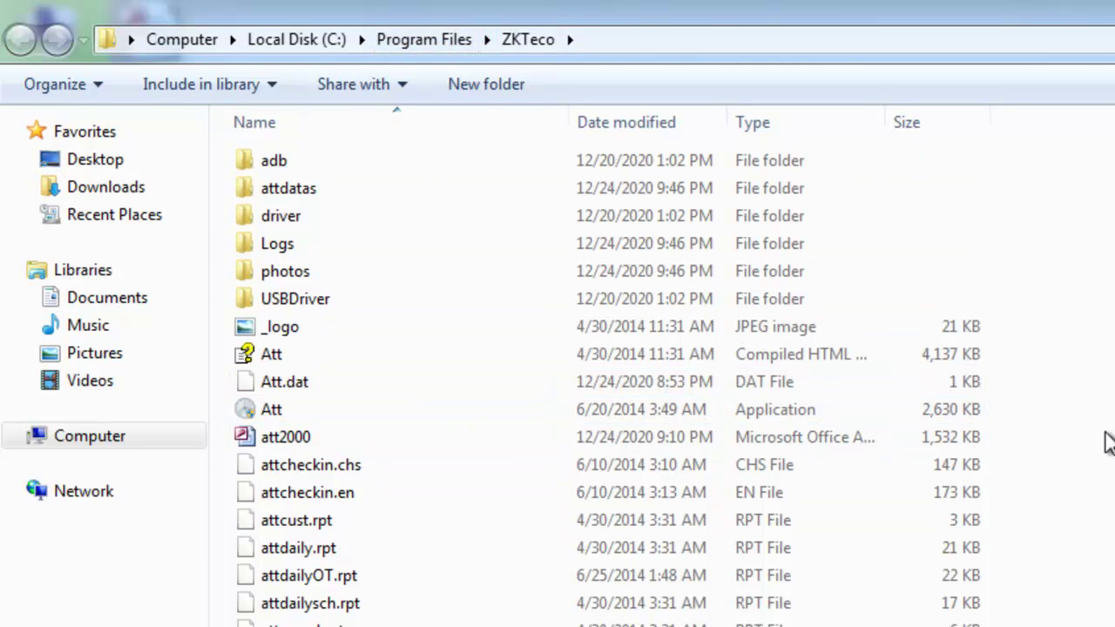
Open the att2000 database from the ZKTeco folder in Access and view the records of the USERINFO table
left_click(269, 440)
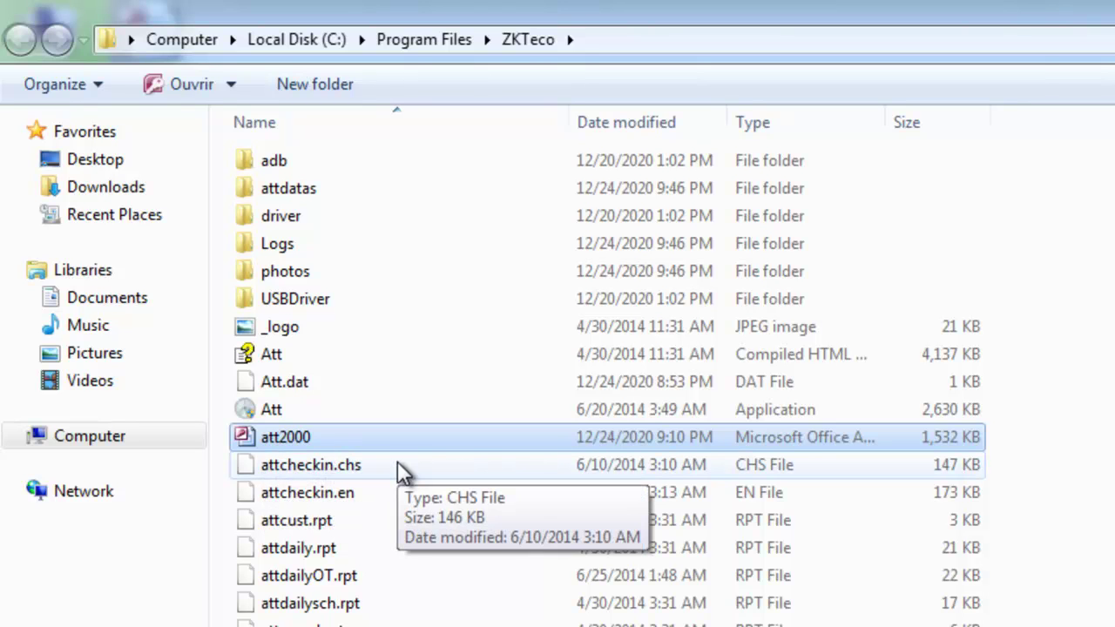
double_click(334, 436)
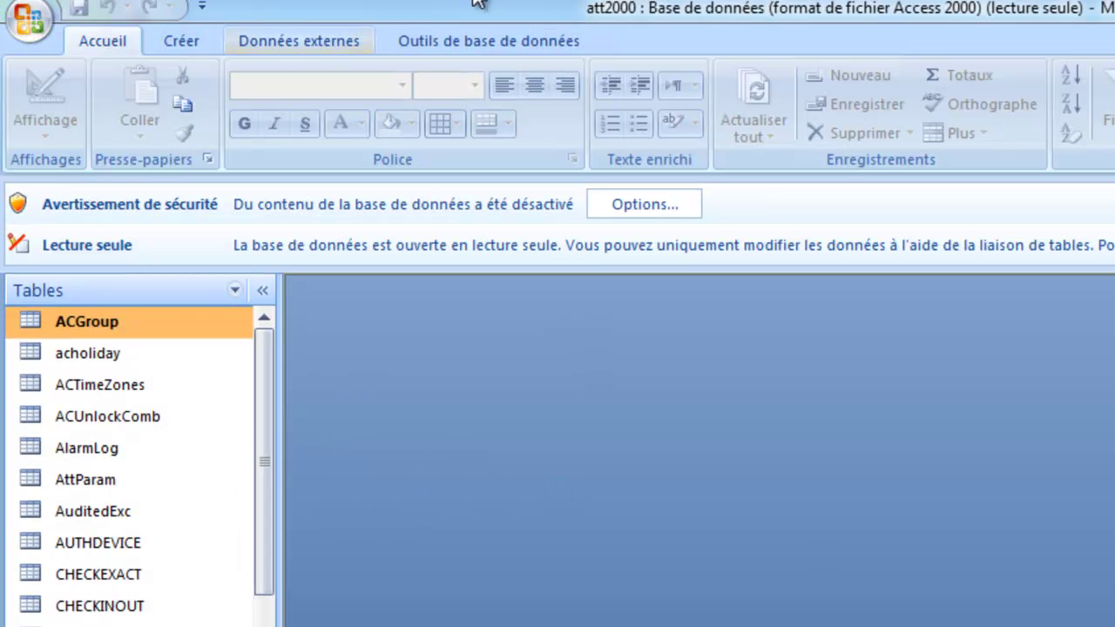
mouse_move(707, 7)
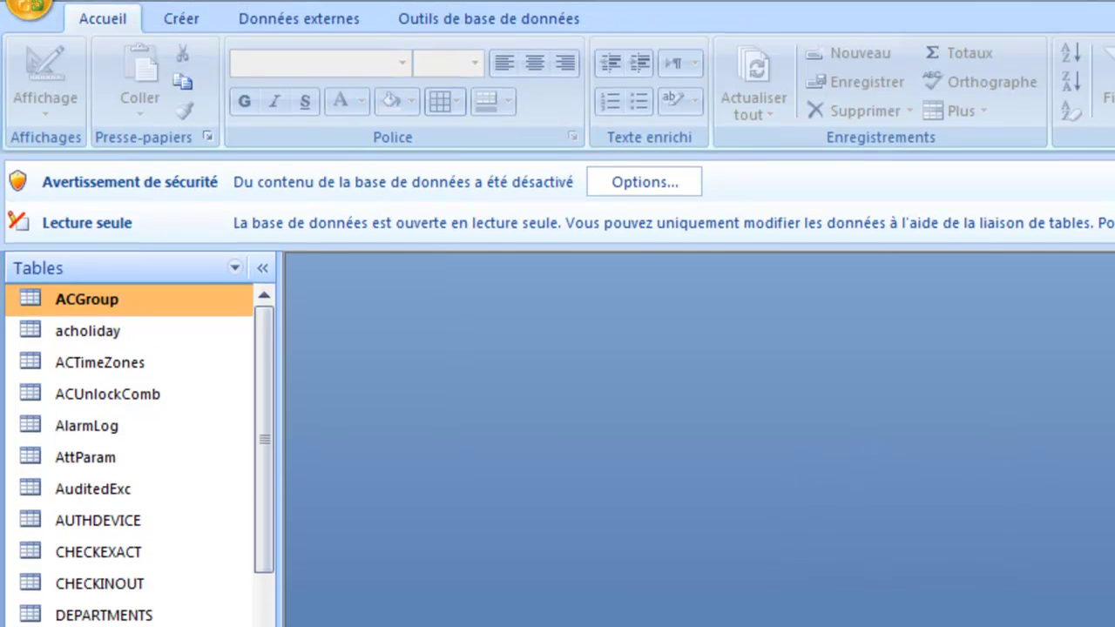
scroll(264, 473, "down", 10)
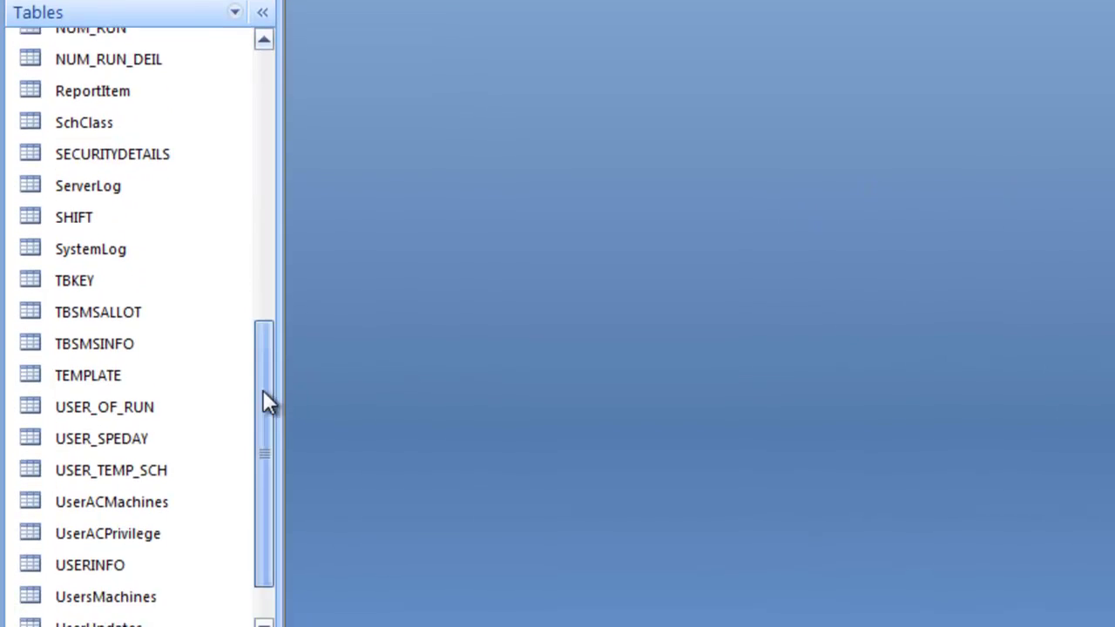
double_click(118, 493)
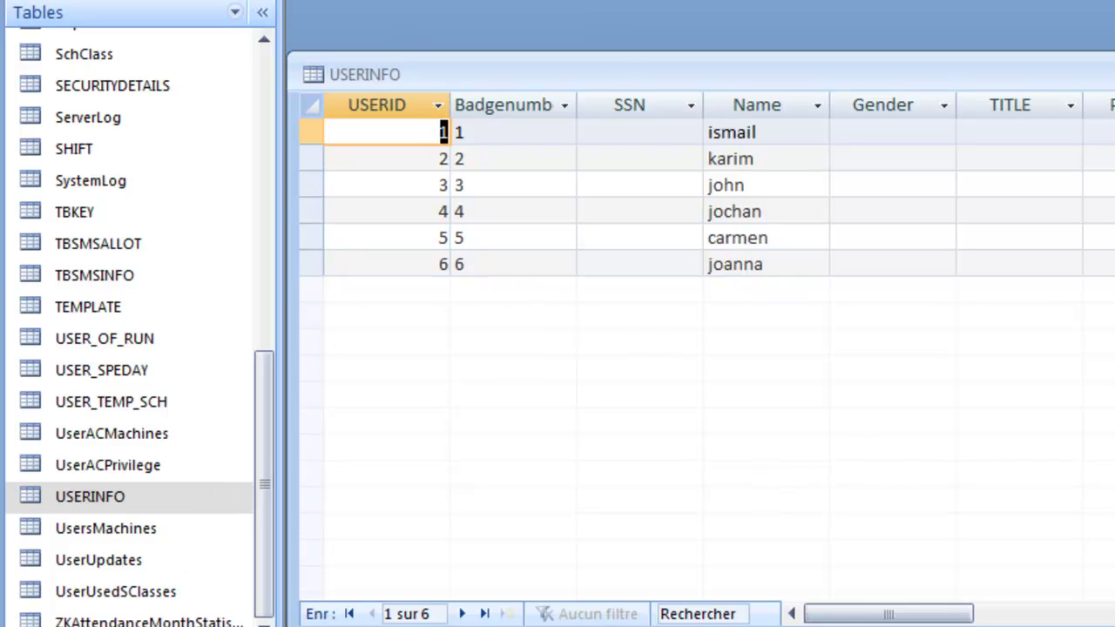
left_click_drag(940, 615, 835, 619)
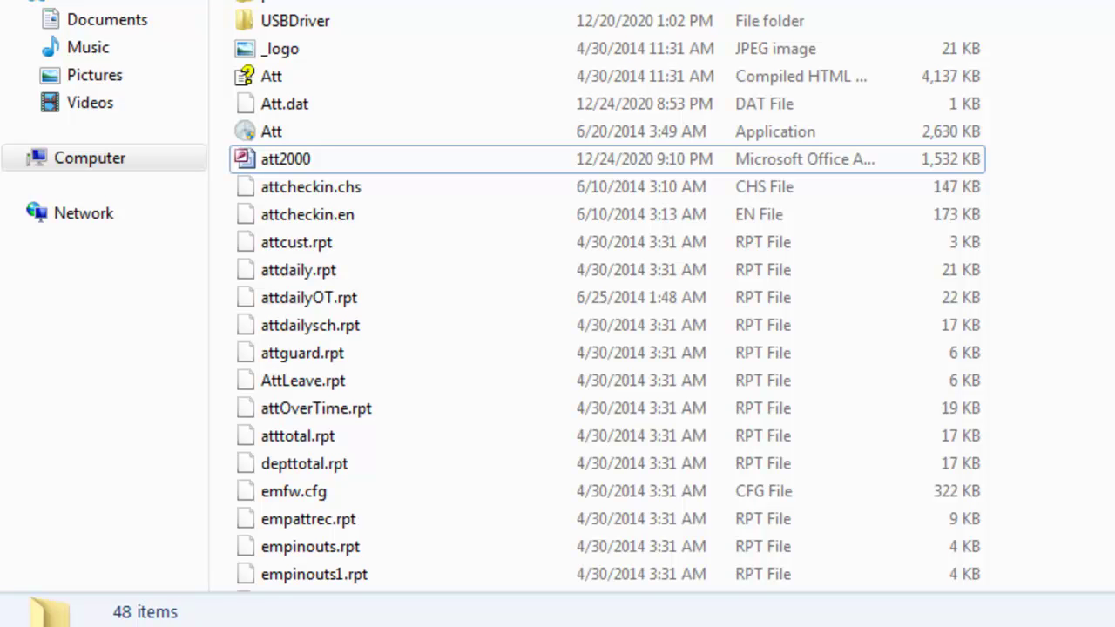
Reopen the att2000 database, check the employee records in its USERINFO table once more, and close it
left_click(388, 162)
double_click(389, 162)
left_click(270, 376)
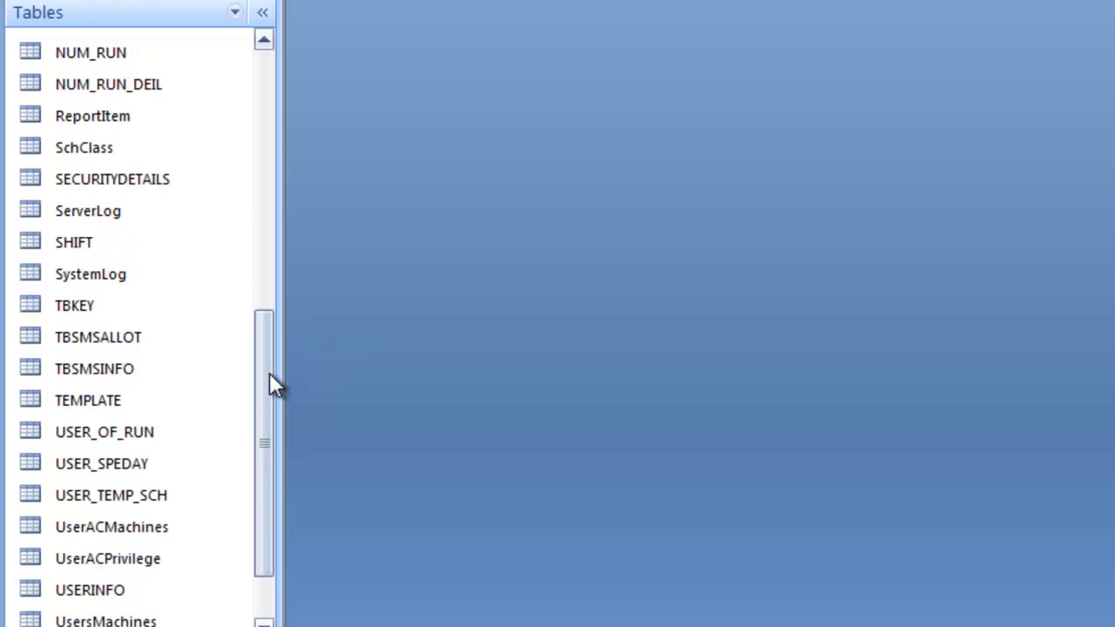
double_click(115, 597)
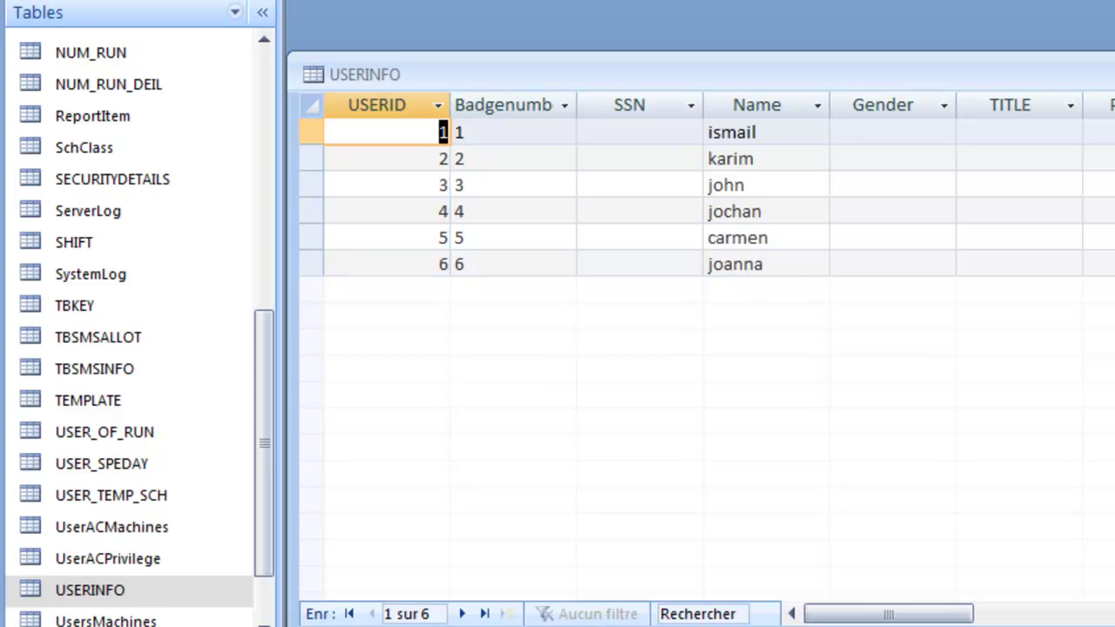
key("ctrl+w")
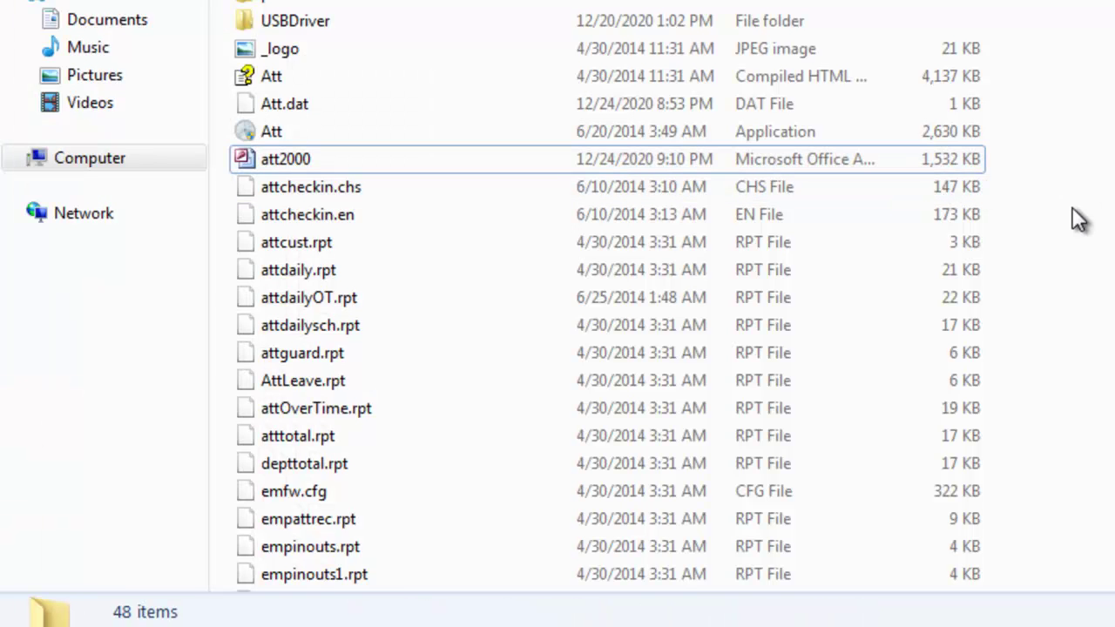
Open the Att.dat file from the ZKTeco program folder in Notepad++
left_click(313, 106)
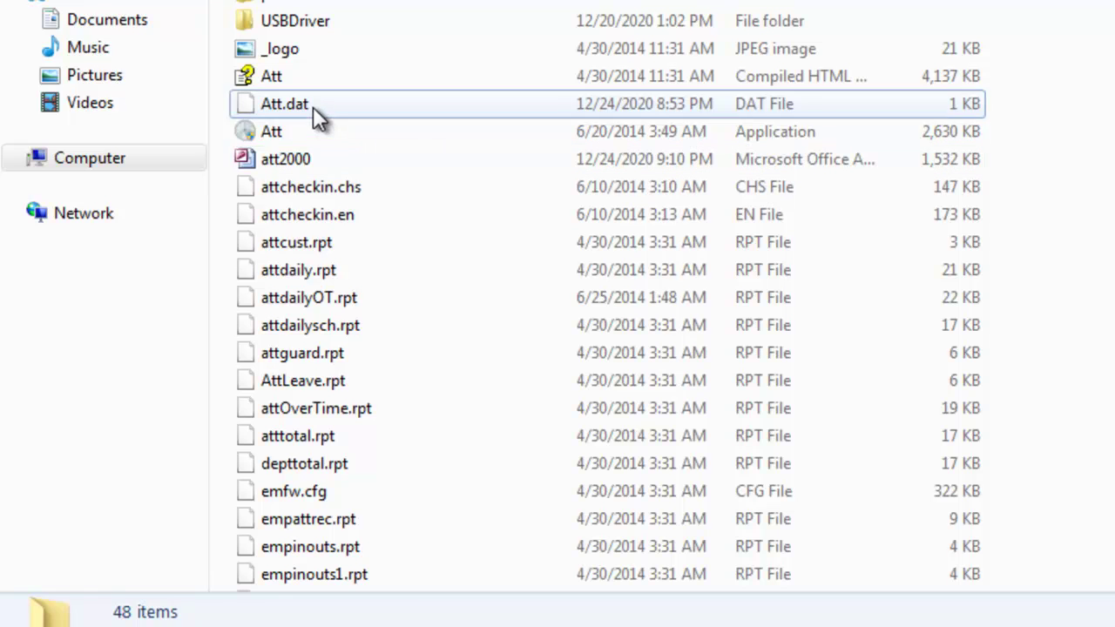
left_click(313, 106)
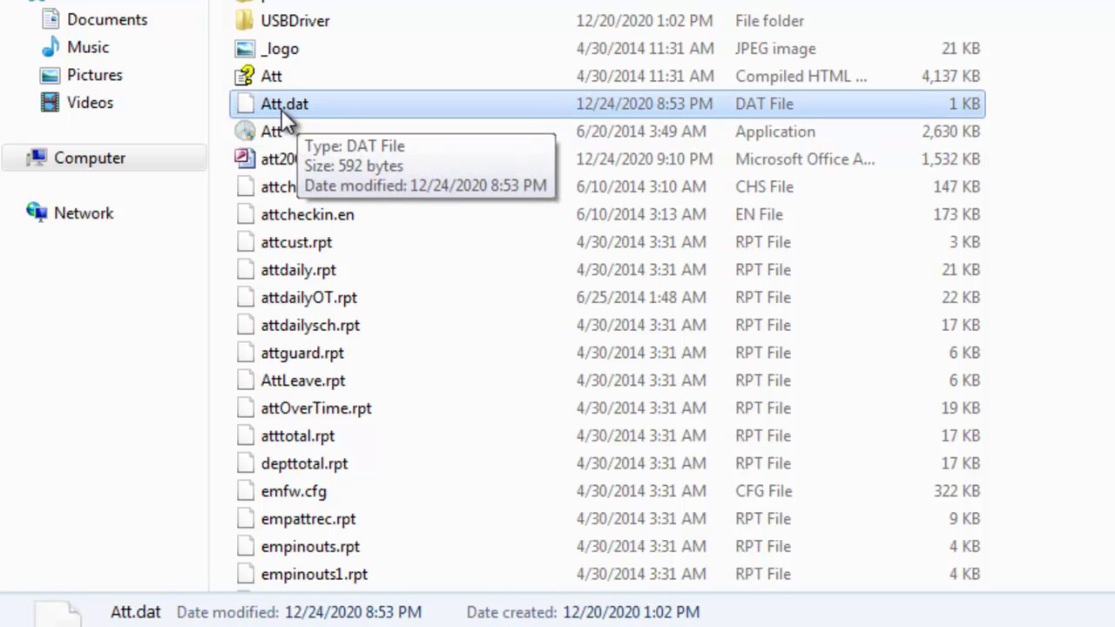
right_click(316, 111)
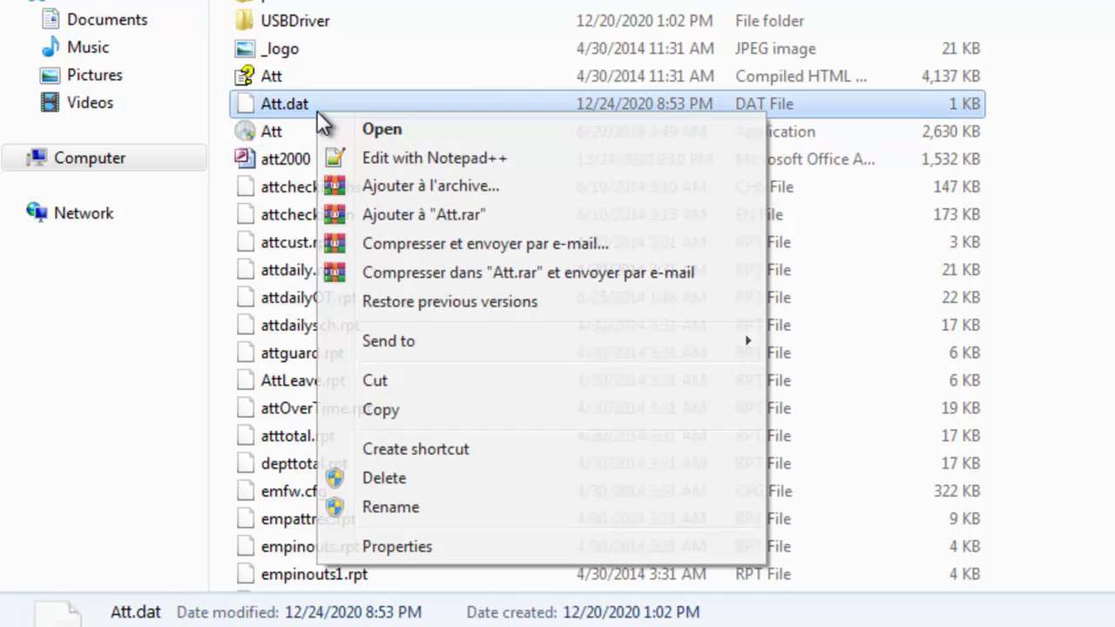
left_click(313, 157)
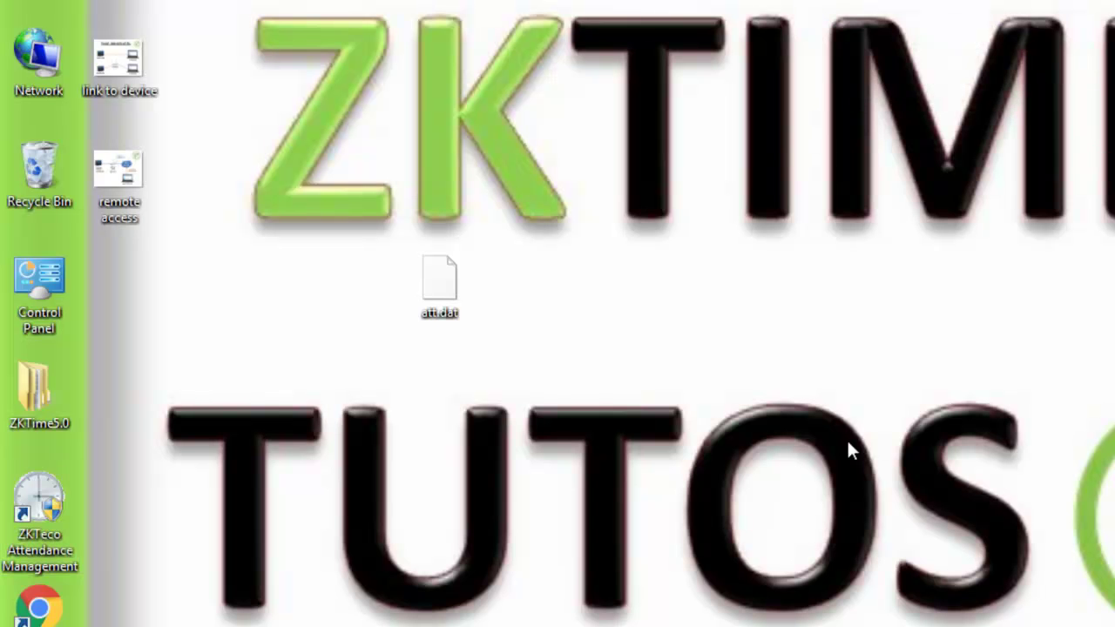
Open the att.dat file stored on the desktop in Notepad++
left_click(431, 291)
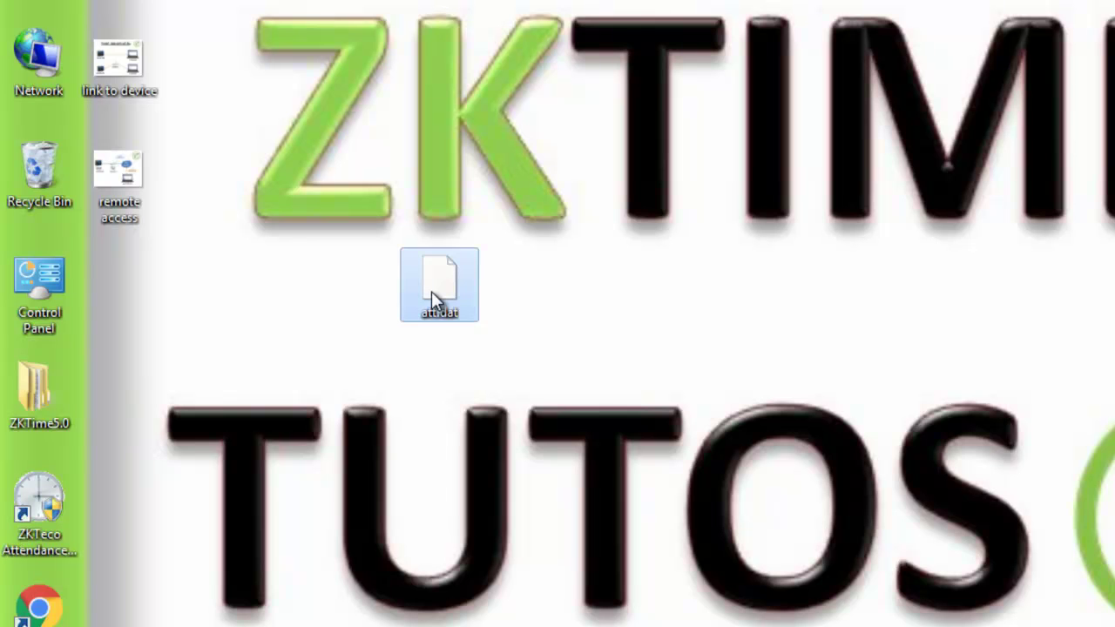
right_click(453, 288)
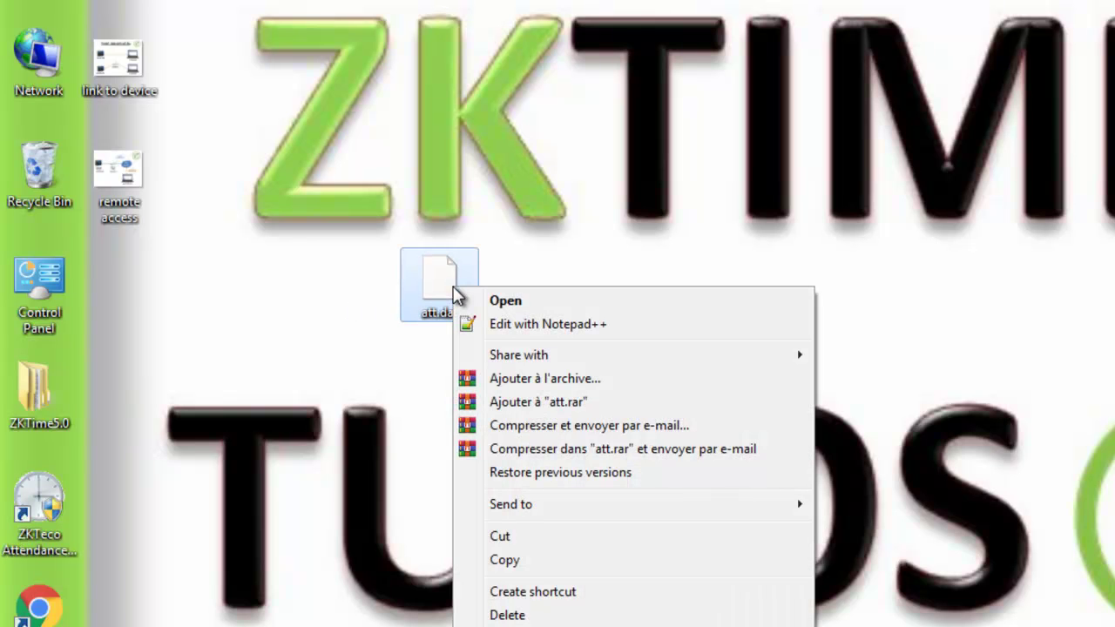
left_click(501, 329)
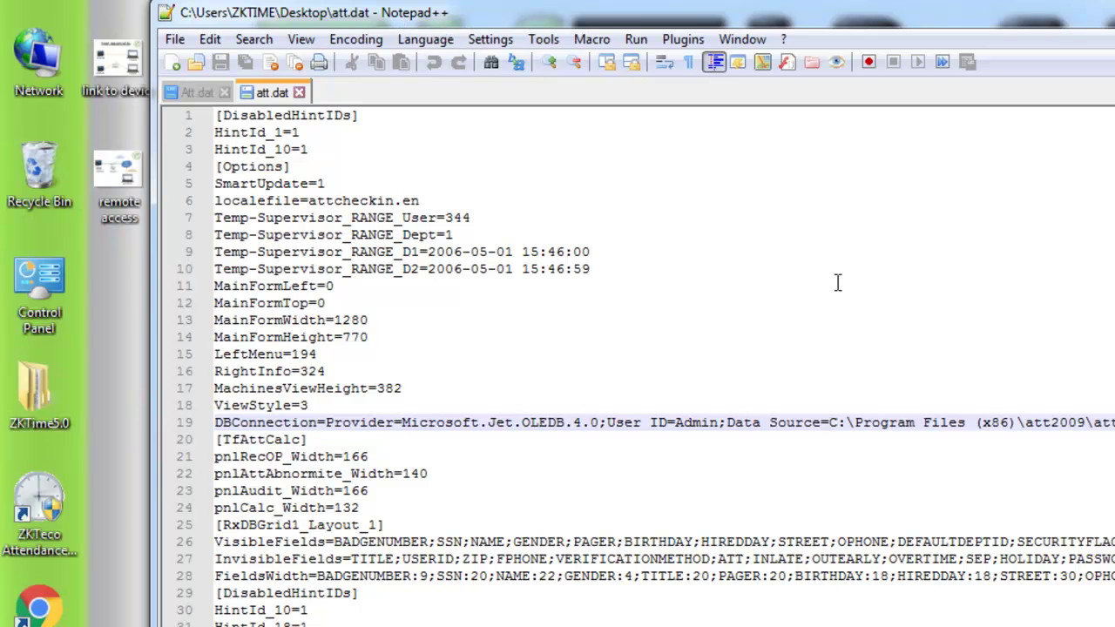
left_click_drag(772, 14, 770, 0)
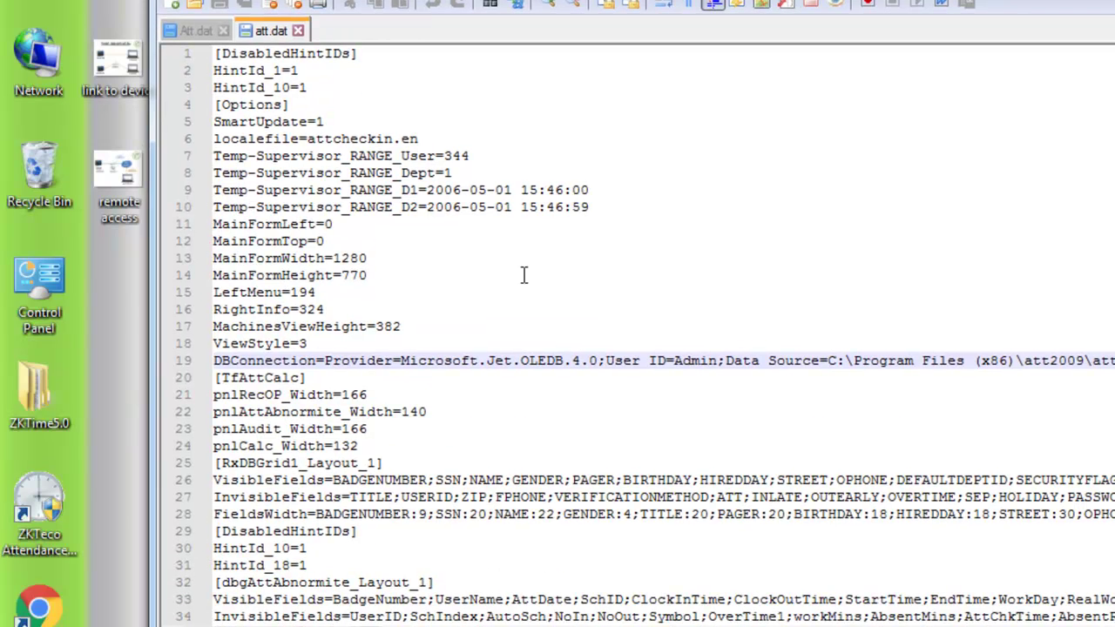
Locate the DBConnection entry on line 19 of att.dat and highlight its connection string
left_click(413, 309)
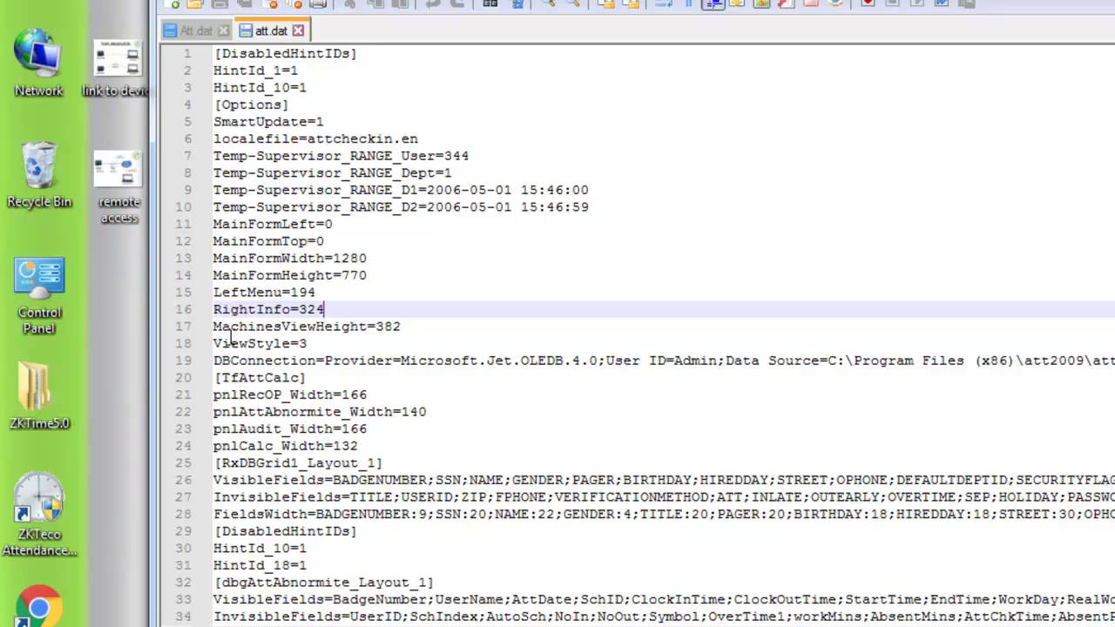
left_click(217, 360)
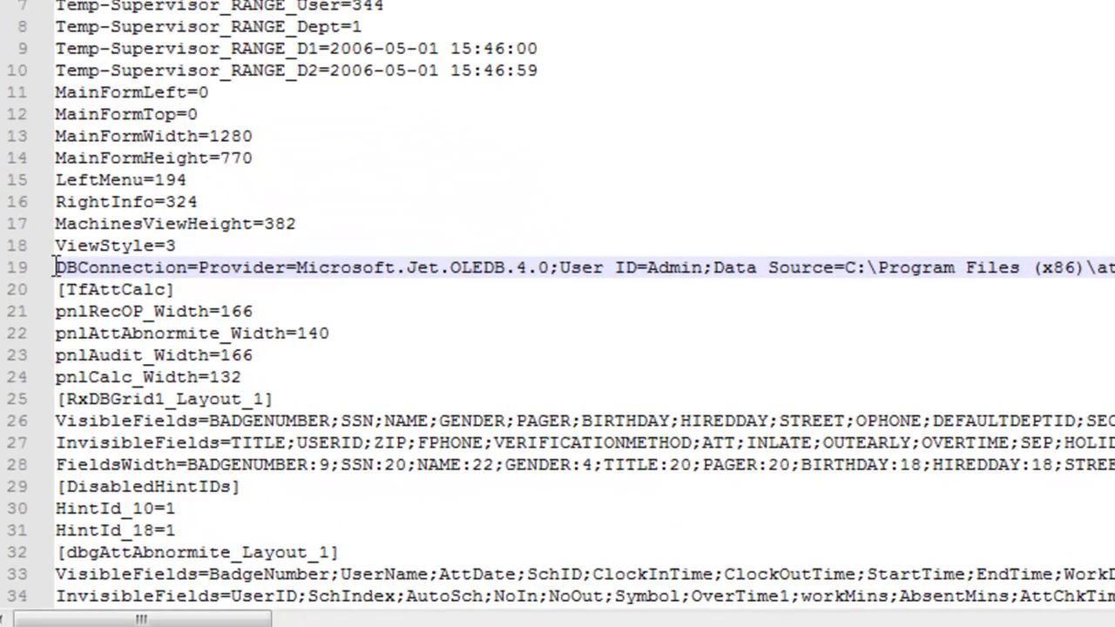
left_click_drag(58, 266, 152, 268)
left_click(148, 272)
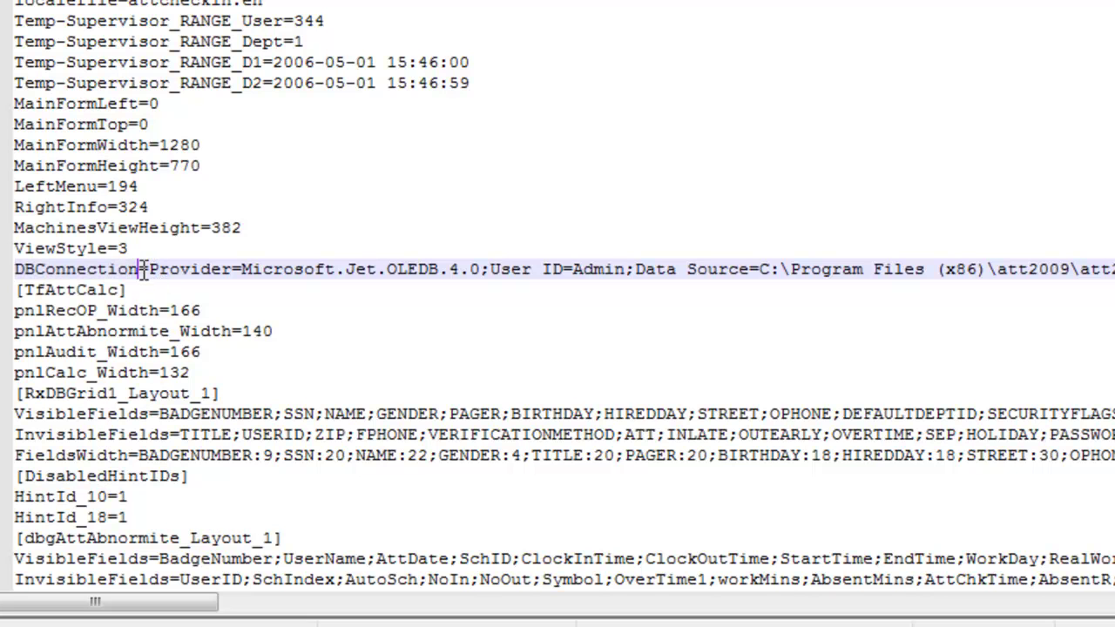
left_click_drag(66, 266, 1049, 269)
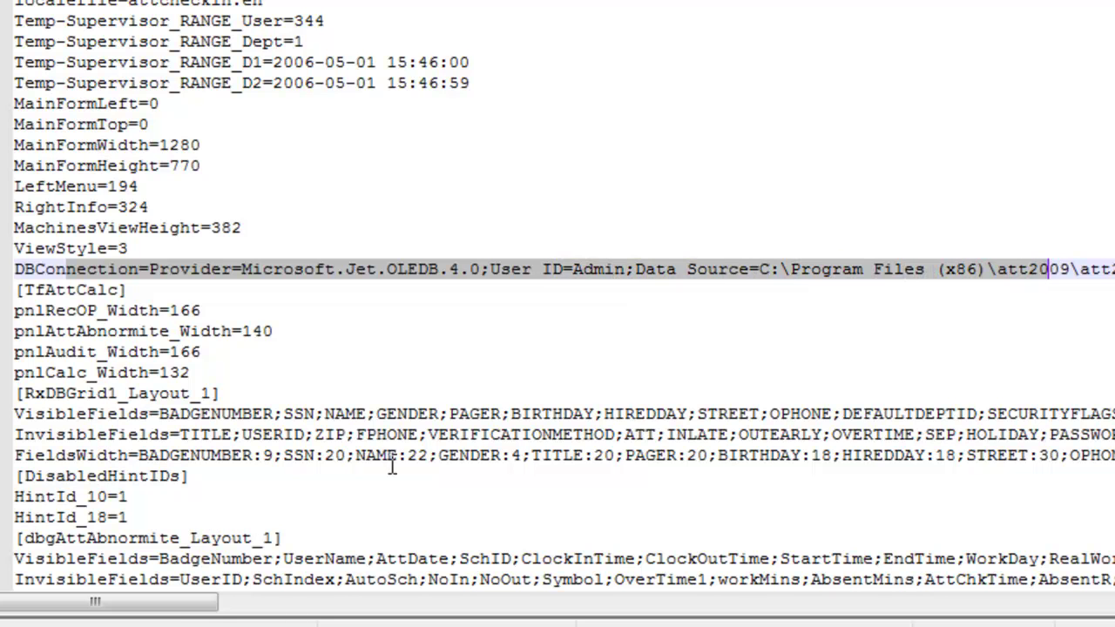
left_click_drag(72, 602, 315, 601)
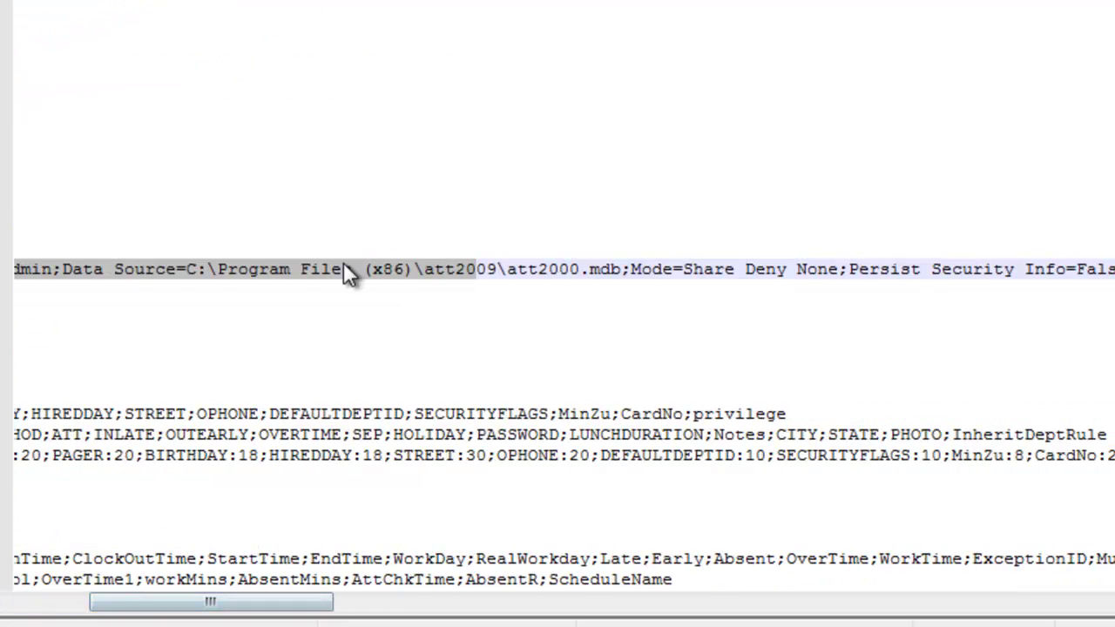
Examine the Data Source path in the DBConnection line to identify which database file the software uses
left_click(353, 261)
scroll(492, 252, "left", 5)
left_click_drag(761, 268, 788, 268)
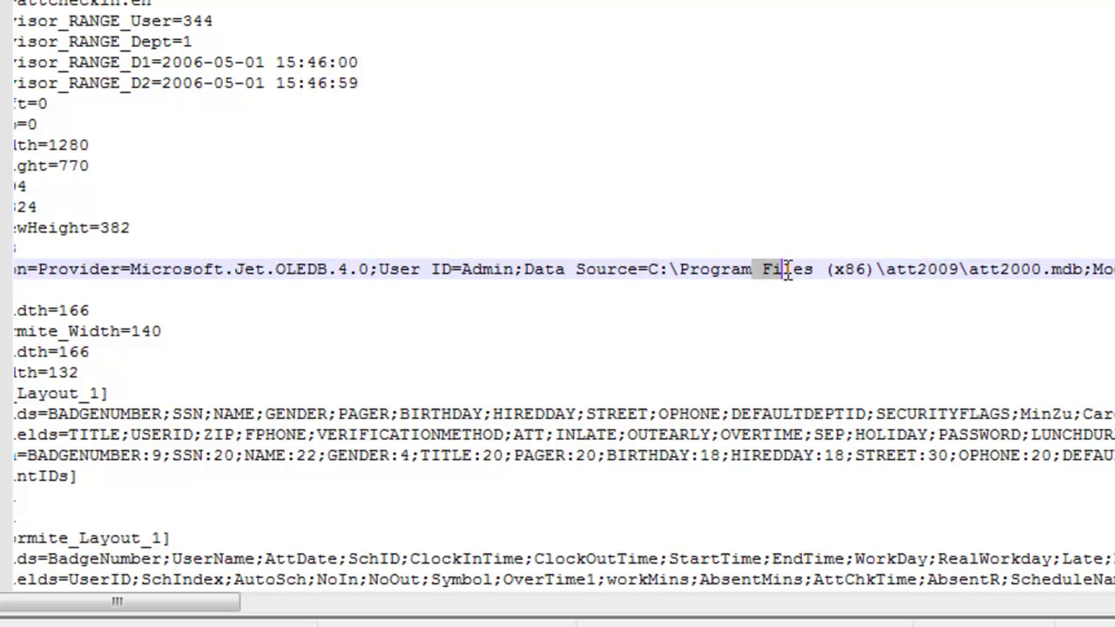
left_click(678, 269)
left_click_drag(524, 272, 1101, 272)
left_click(1086, 272)
left_click_drag(958, 273, 841, 291)
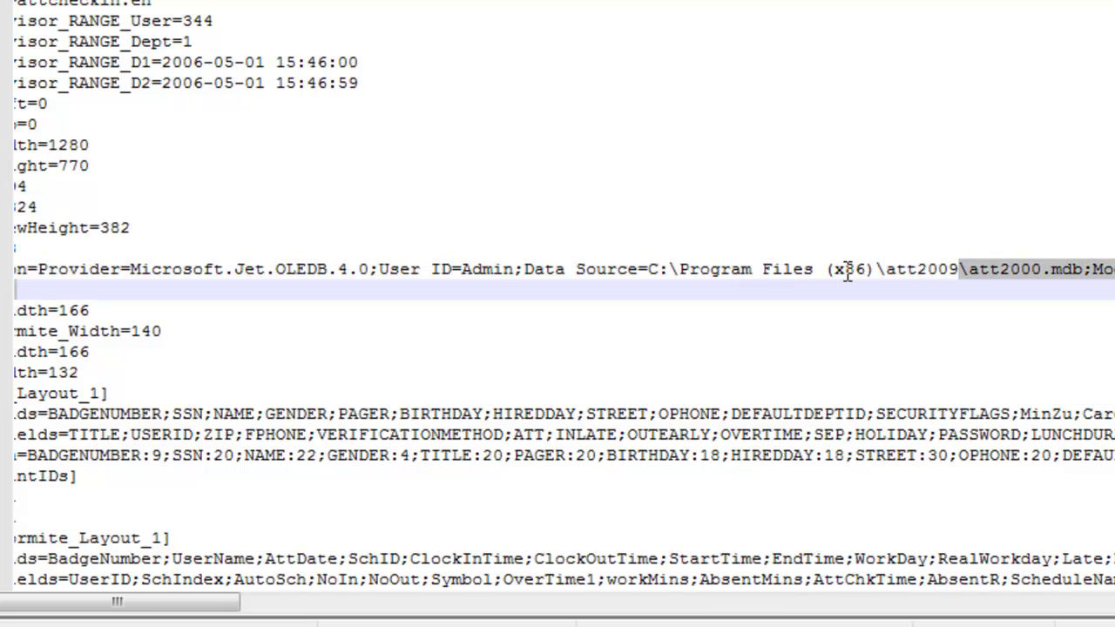
left_click(997, 269)
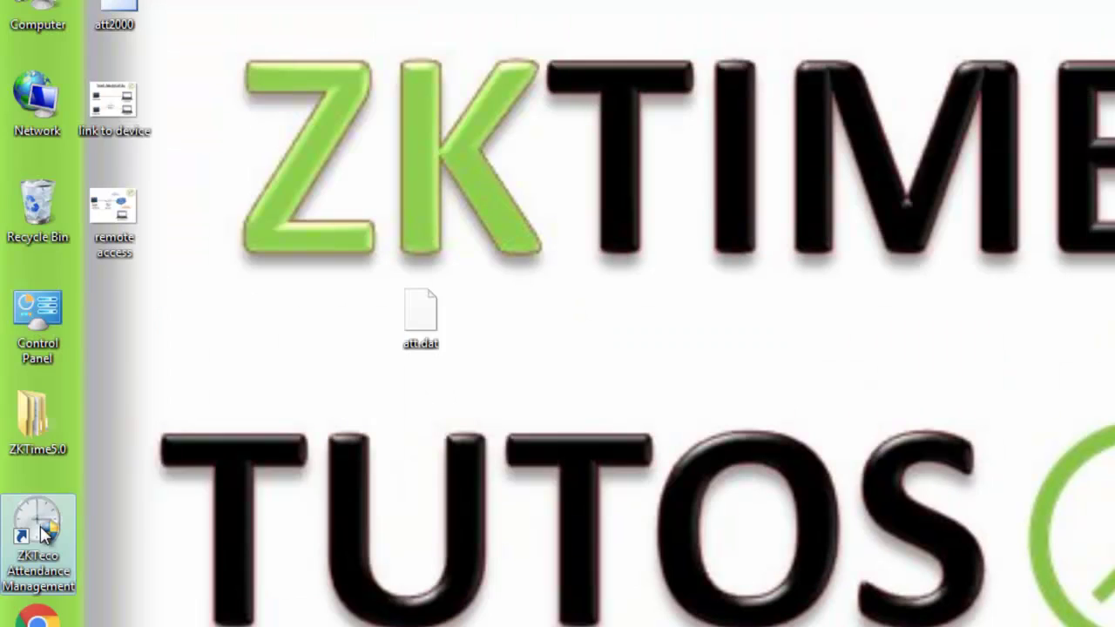
Open the ZKTeco Attendance Management shortcut's file location again, locate the att2000 database, and narrow the Name column
right_click(45, 534)
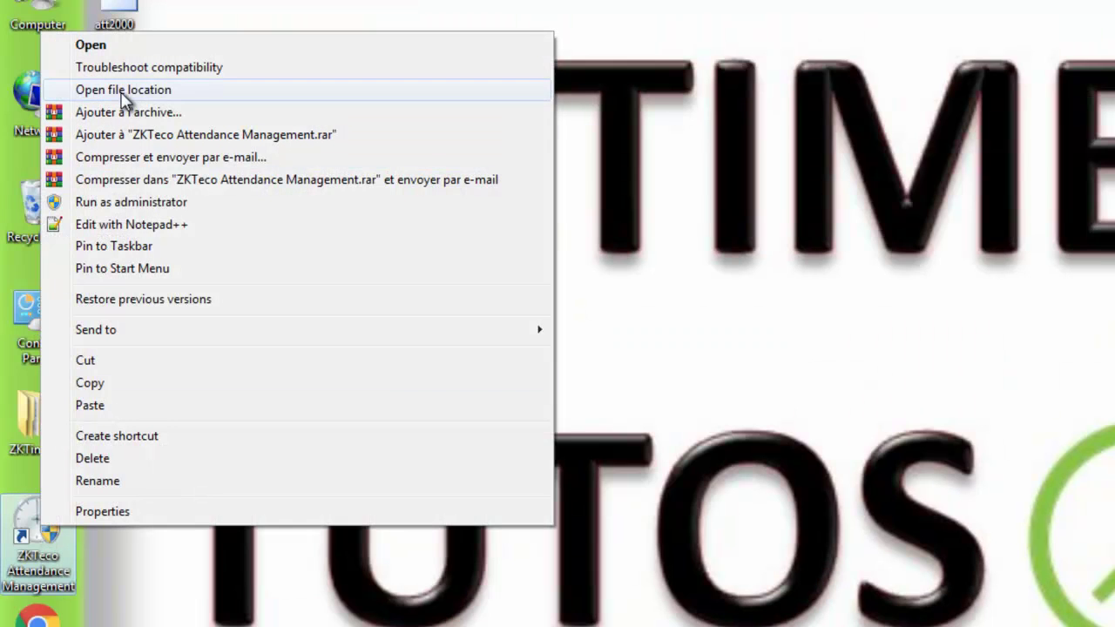
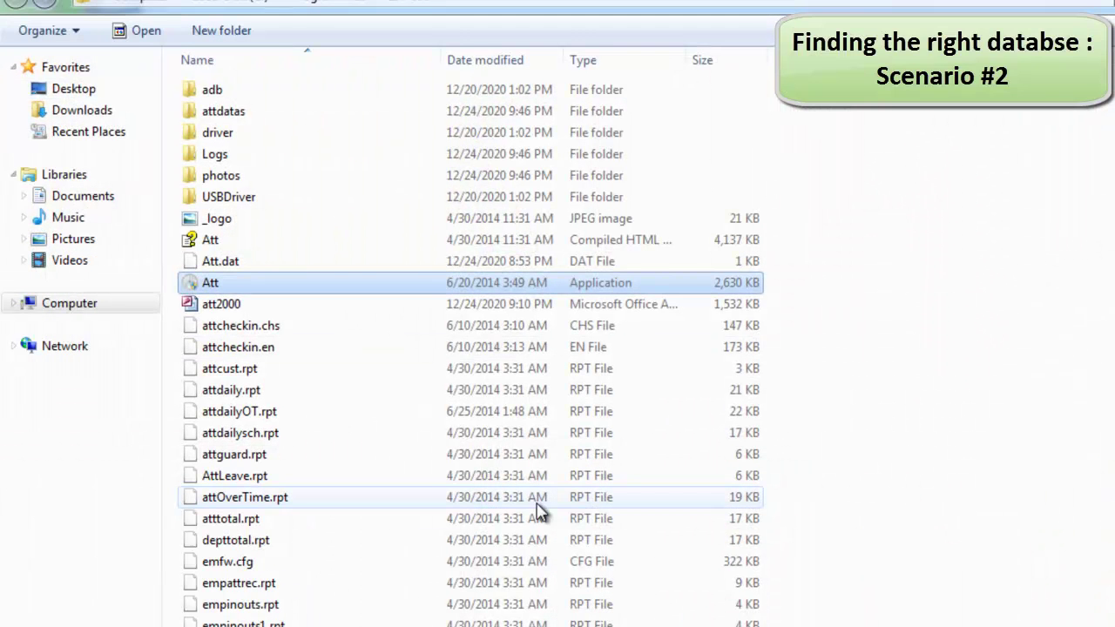
left_click(1020, 403)
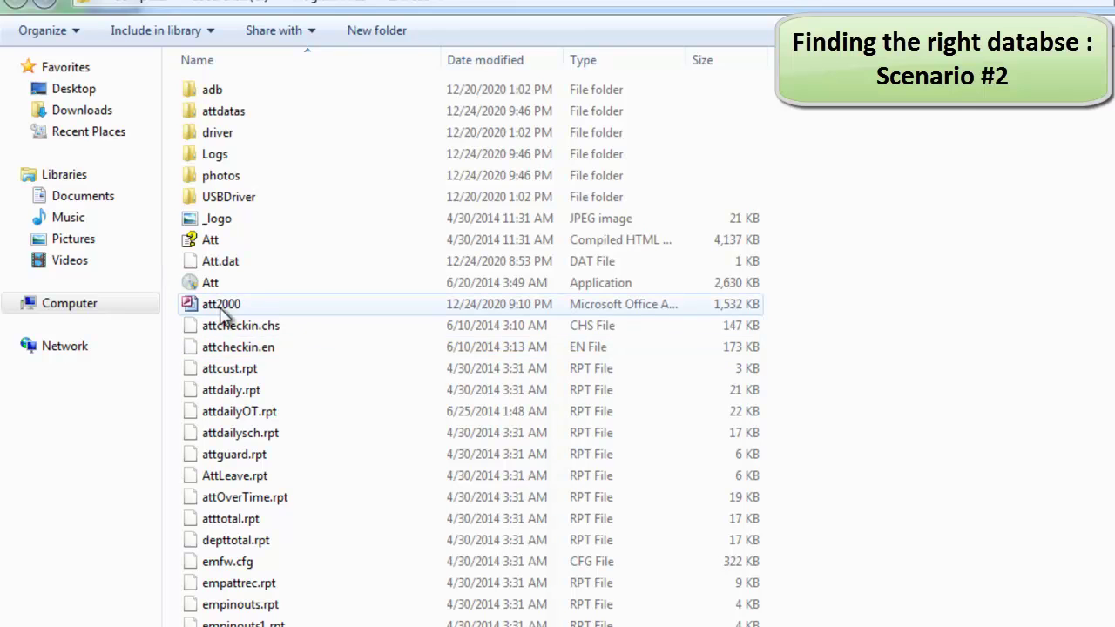
mouse_move(228, 310)
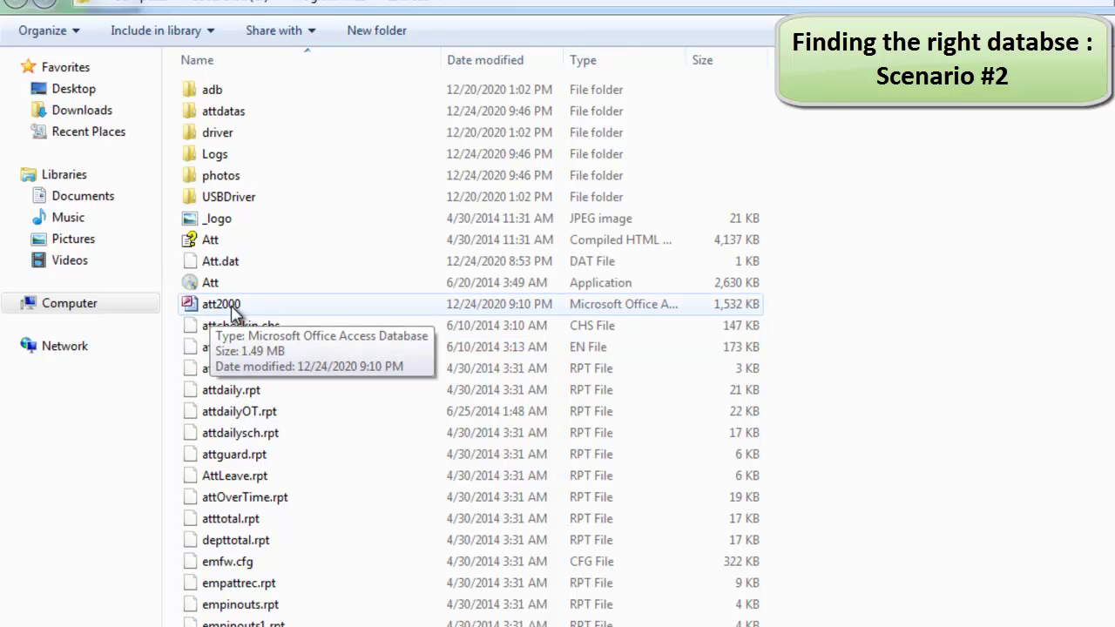
left_click(232, 310)
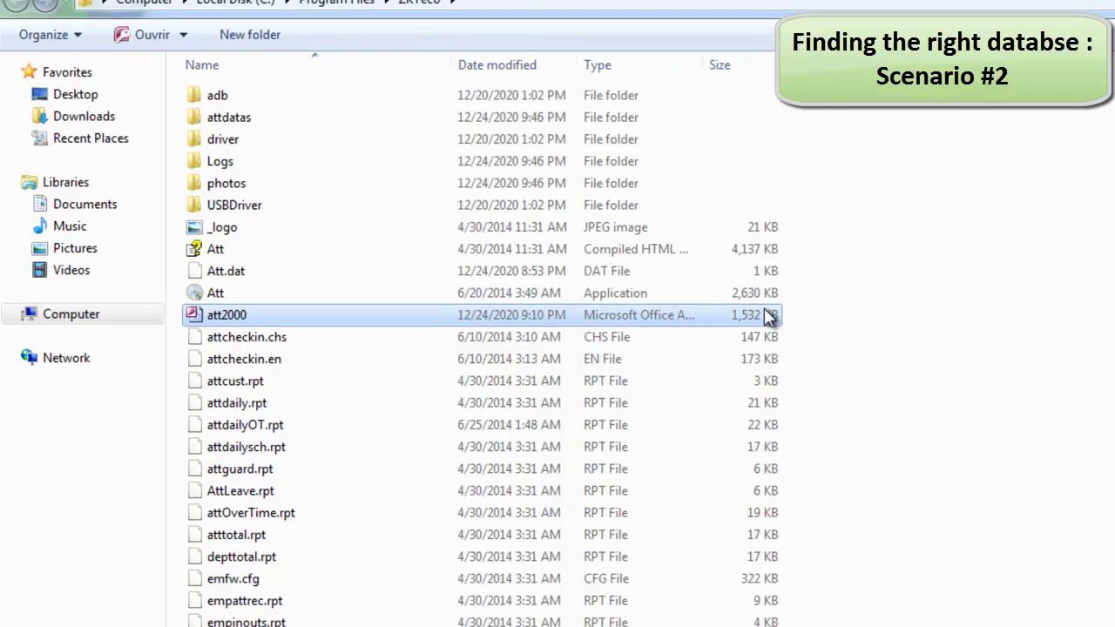
left_click(860, 343)
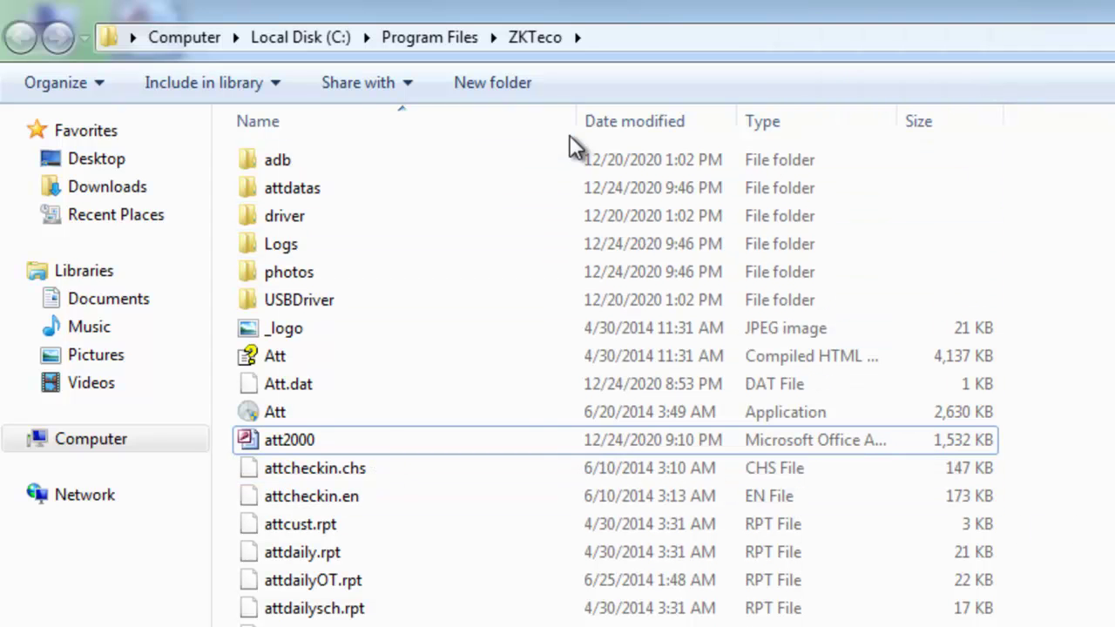
left_click_drag(577, 122, 501, 122)
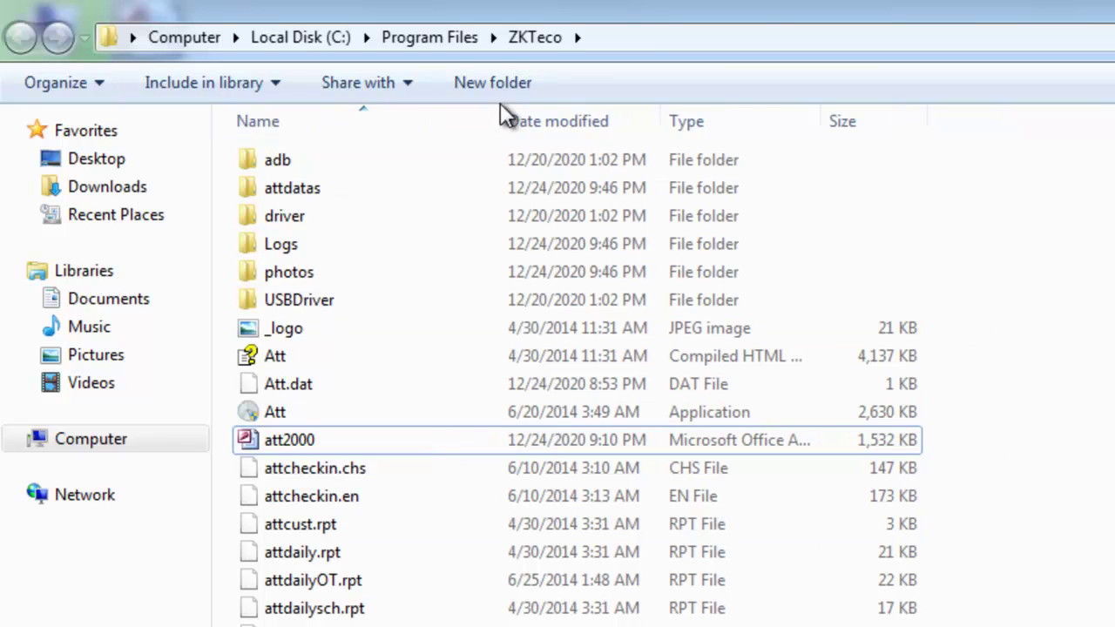
Widen the Name column slightly and select the att2000 database in the ZKTeco folder
left_click_drag(500, 121, 507, 121)
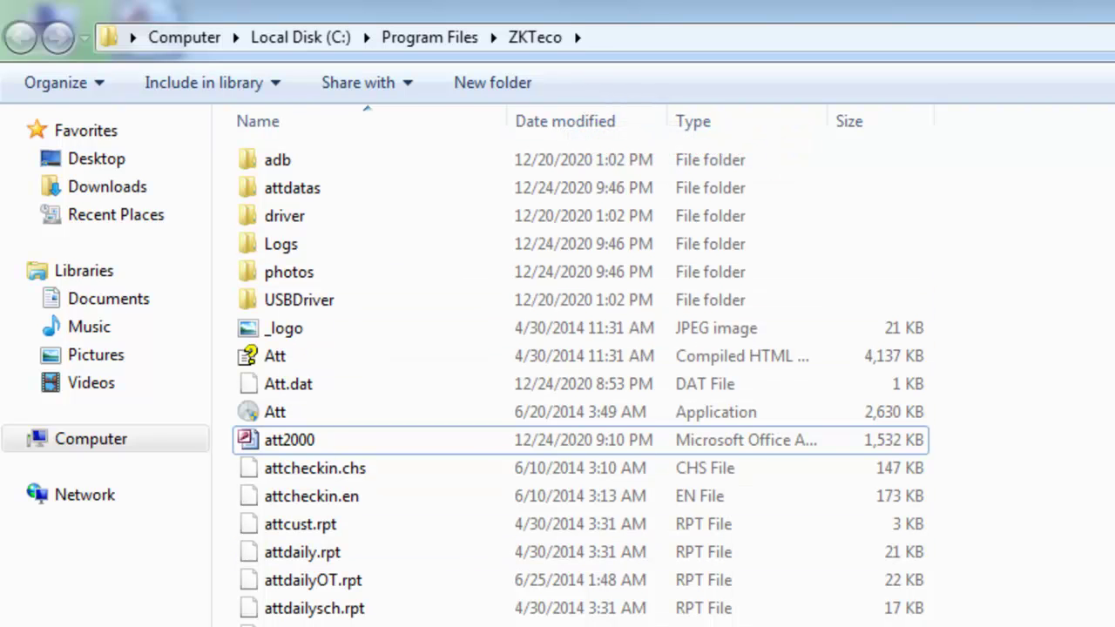
left_click(285, 438)
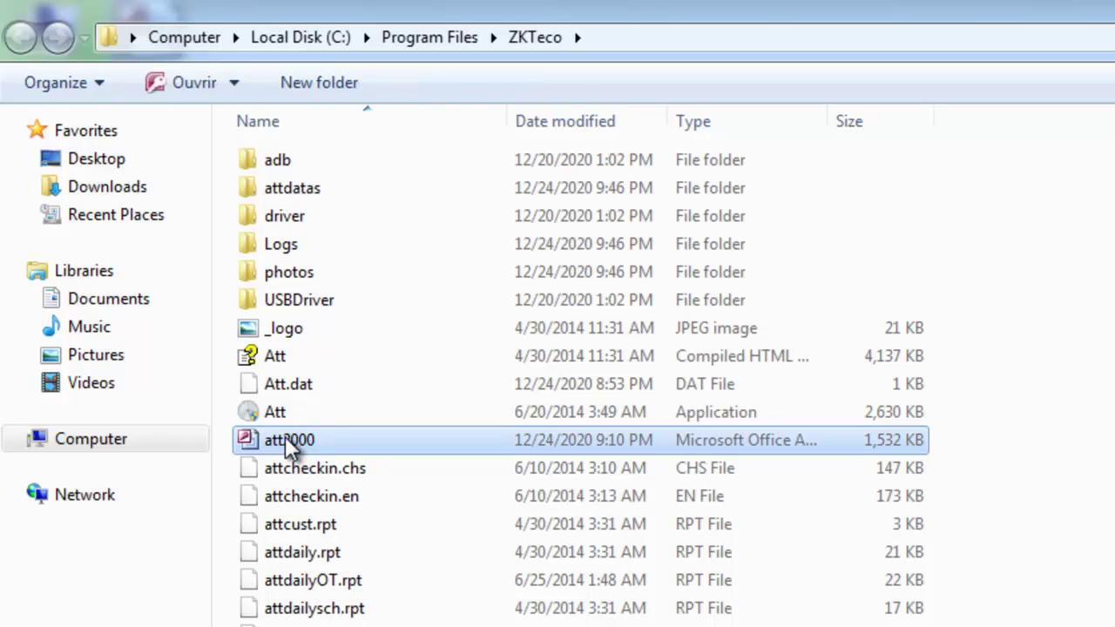
left_click(1011, 570)
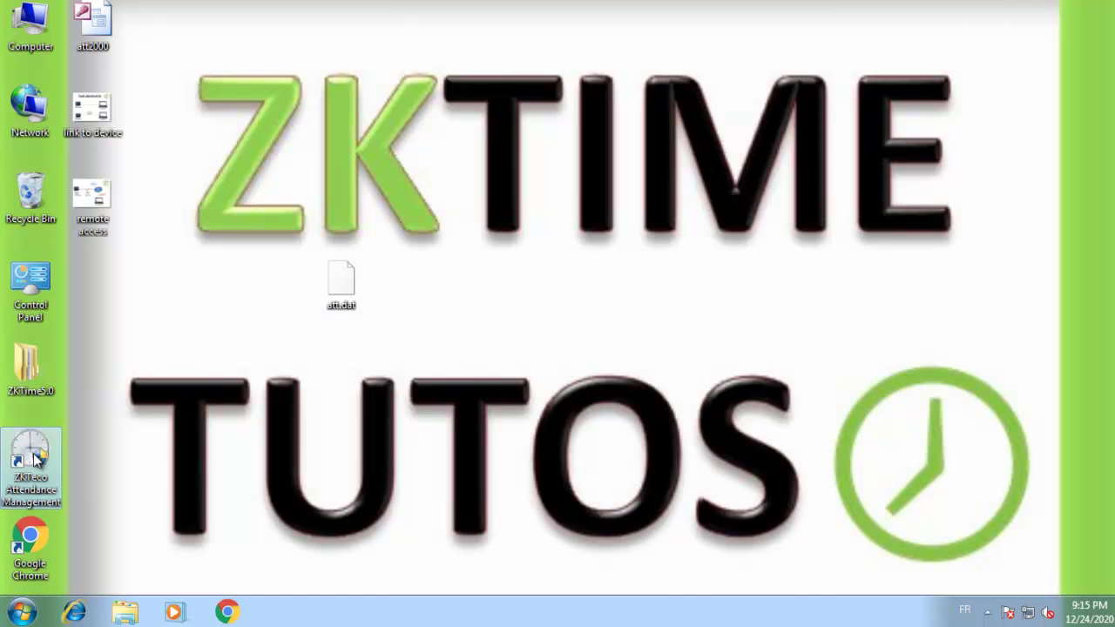
Launch ZKTeco Attendance Management from its desktop shortcut and leave its login window open
left_click(35, 459)
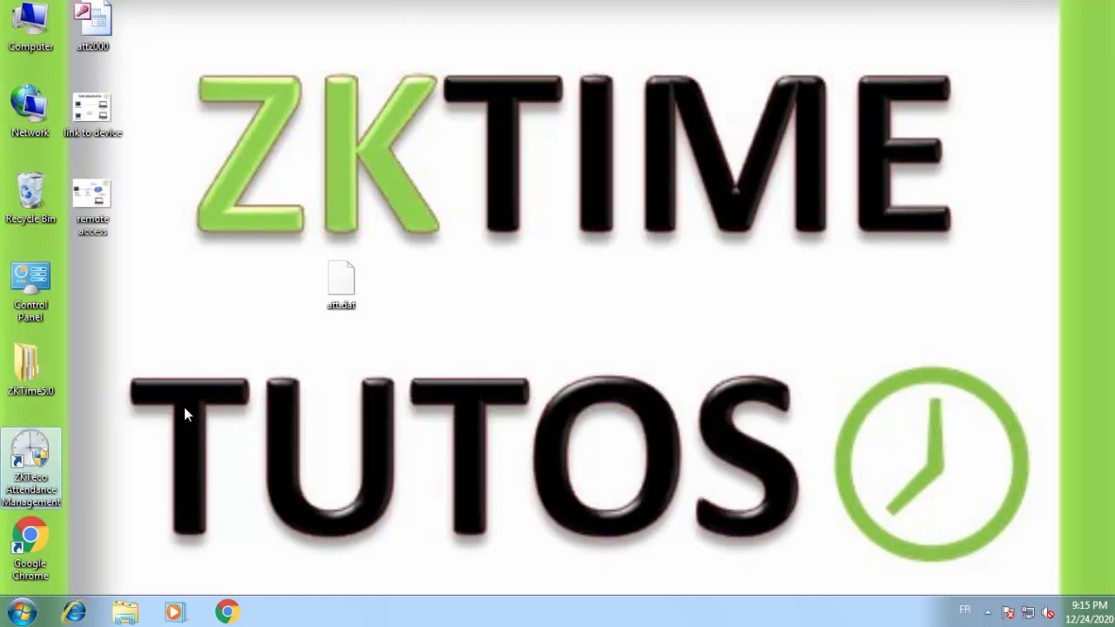
double_click(33, 461)
left_click(634, 336)
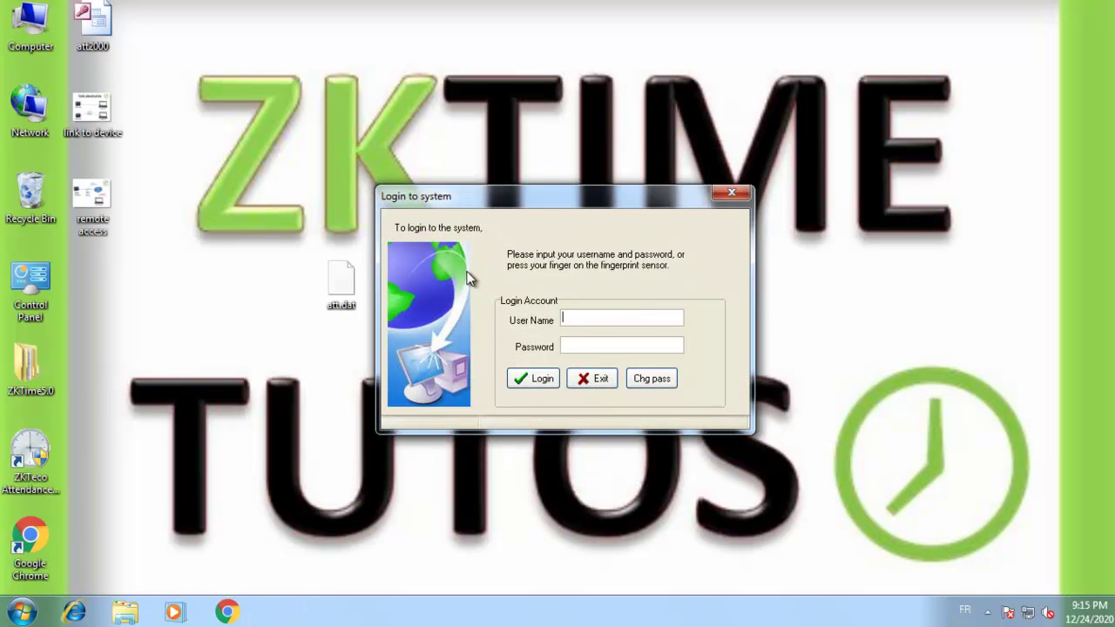
Open a Command Prompt with cmd and change to the root of drive C using cd\
left_click(22, 612)
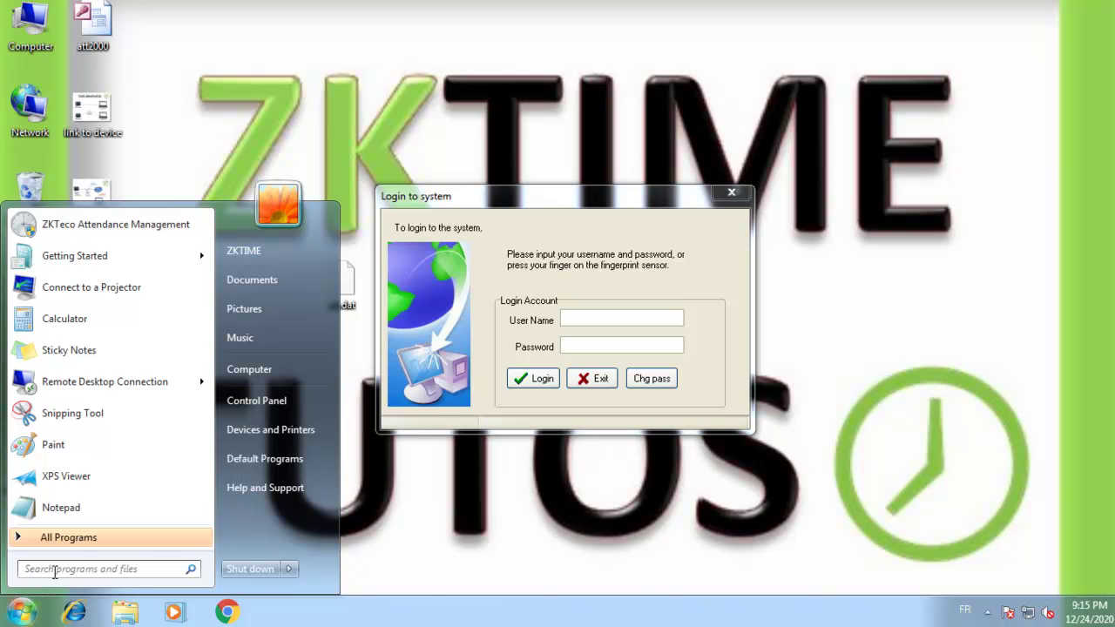
type("cmd")
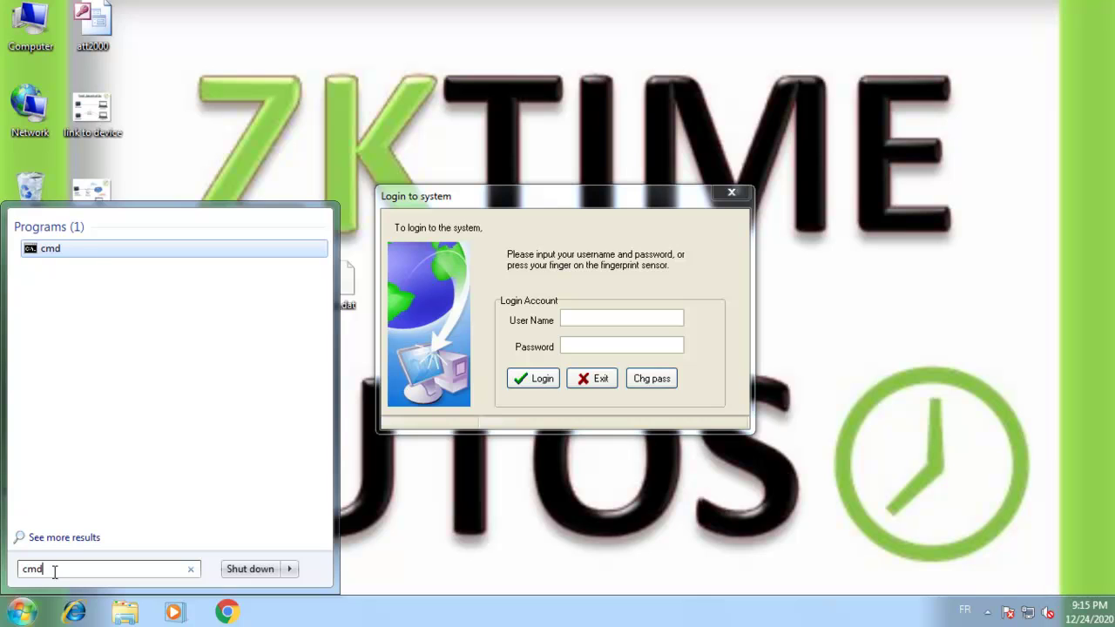
key("Return")
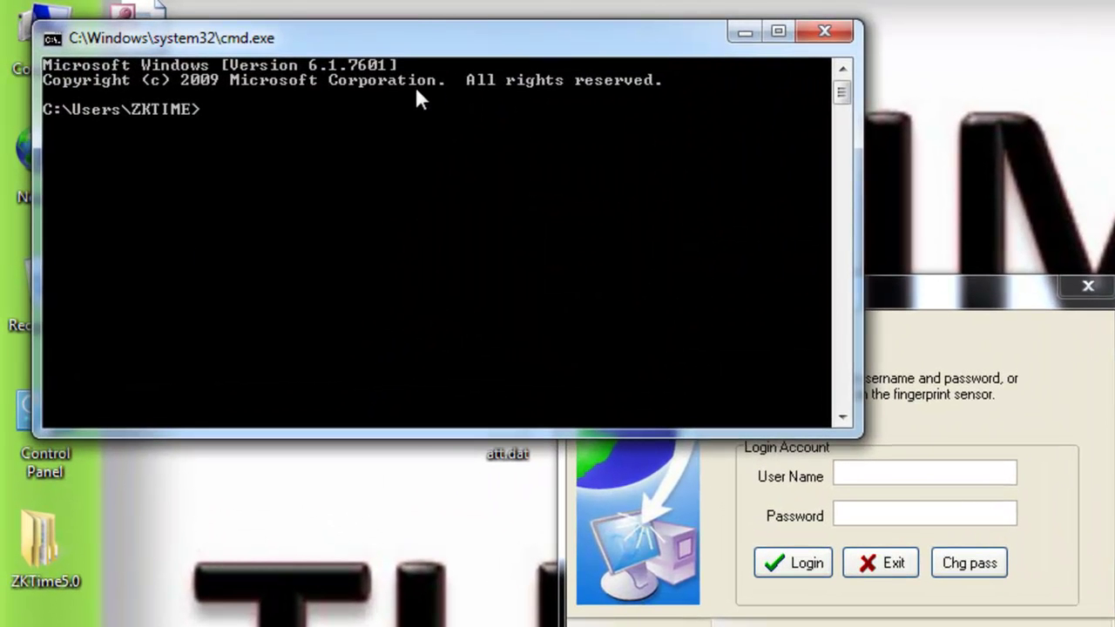
type("cd\\")
key("Return")
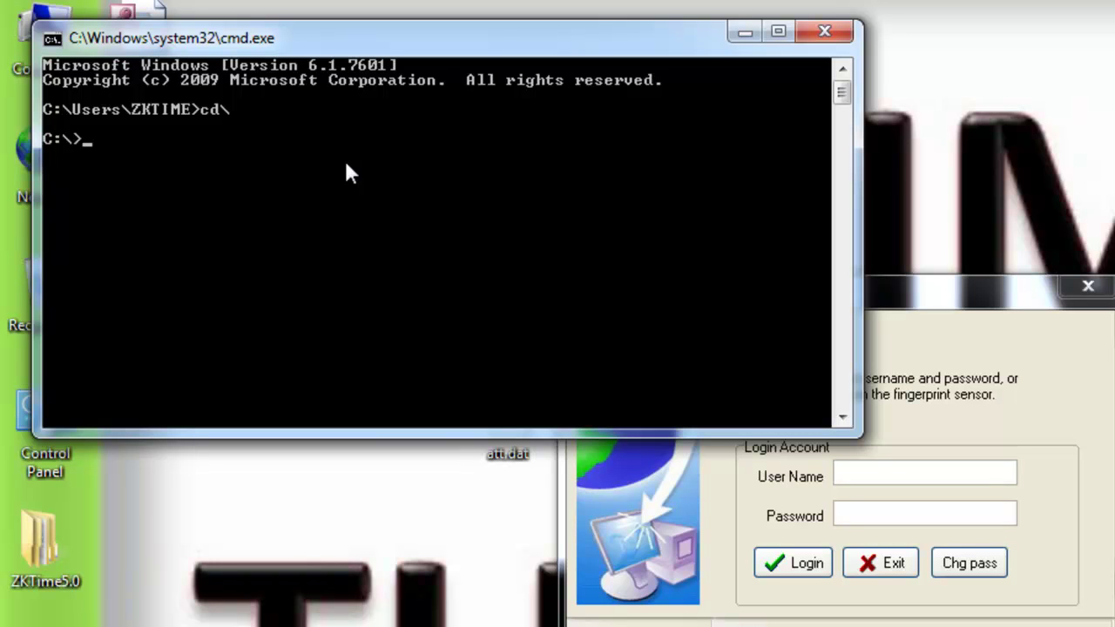
Search drive C and its subfolders for lock files with dir /s *.ldb, and enlarge the console window to review the results
type("dir /s *.ldb")
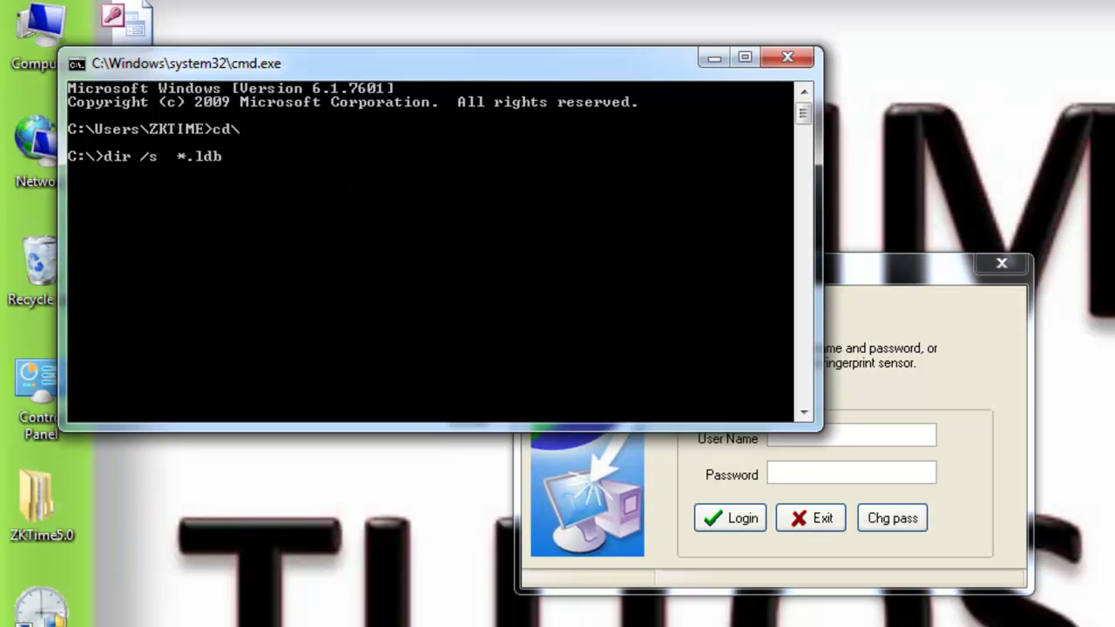
key("Return")
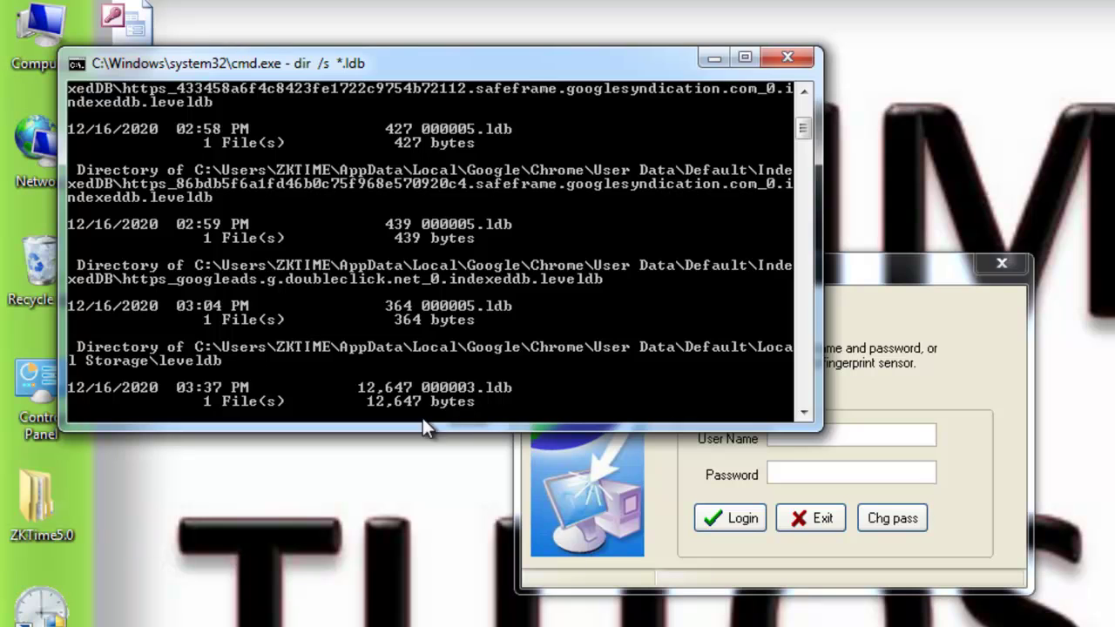
mouse_move(801, 137)
left_mouse_down()
mouse_move(801, 123)
mouse_move(801, 148)
left_mouse_up()
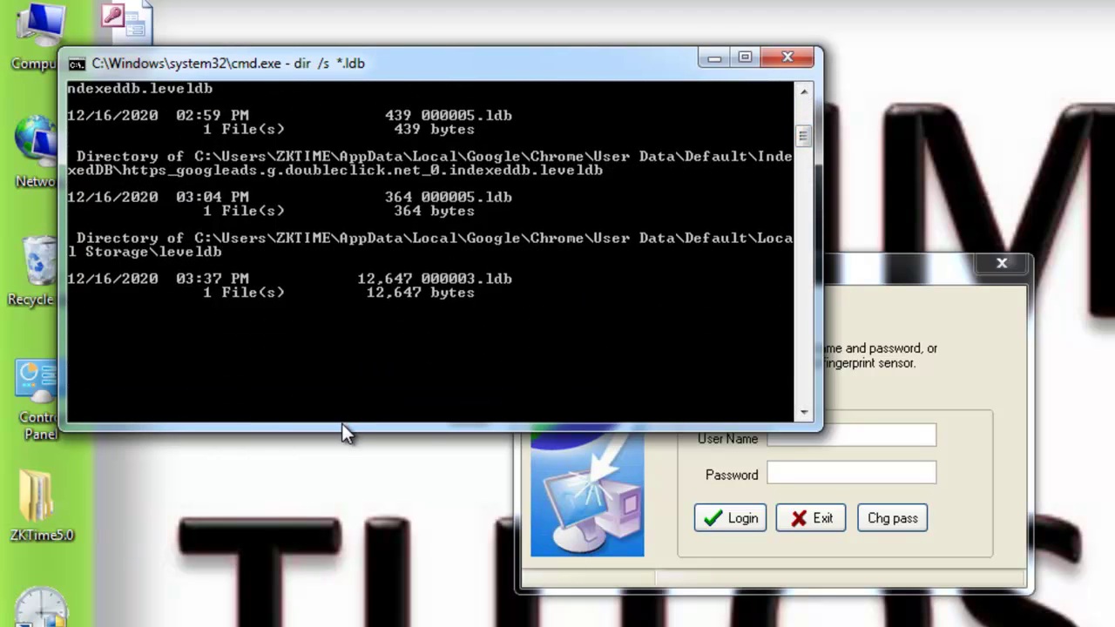
left_click_drag(343, 424, 343, 625)
left_click_drag(803, 200, 794, 149)
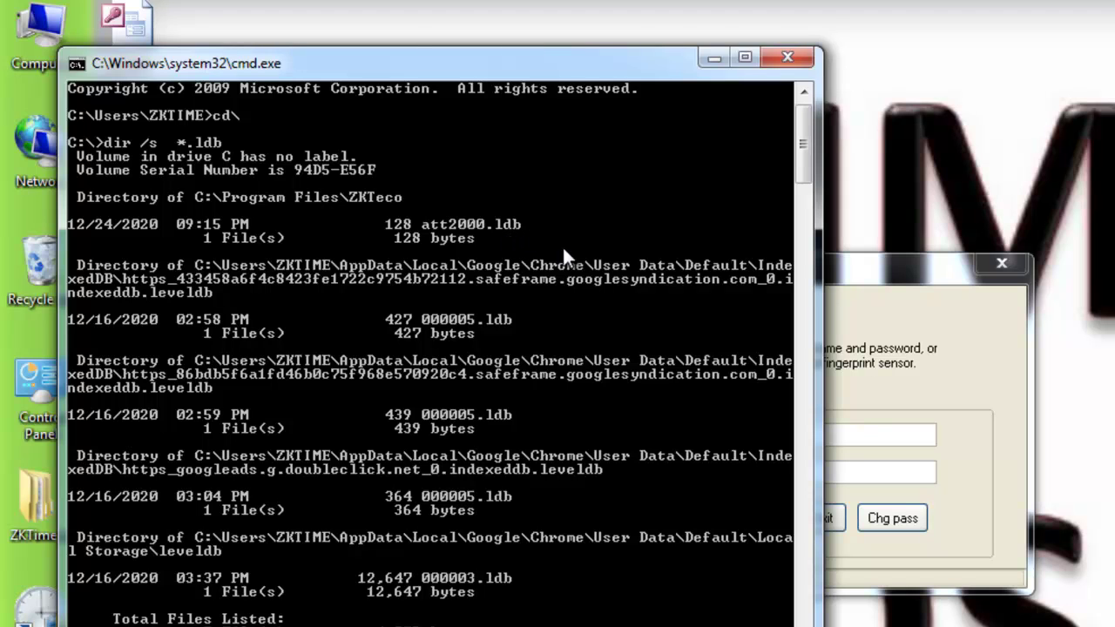
Mark and copy the directory path C:\Program Files\ZKTeco listed above att2000.ldb in the console output
right_click(471, 223)
left_click(407, 227)
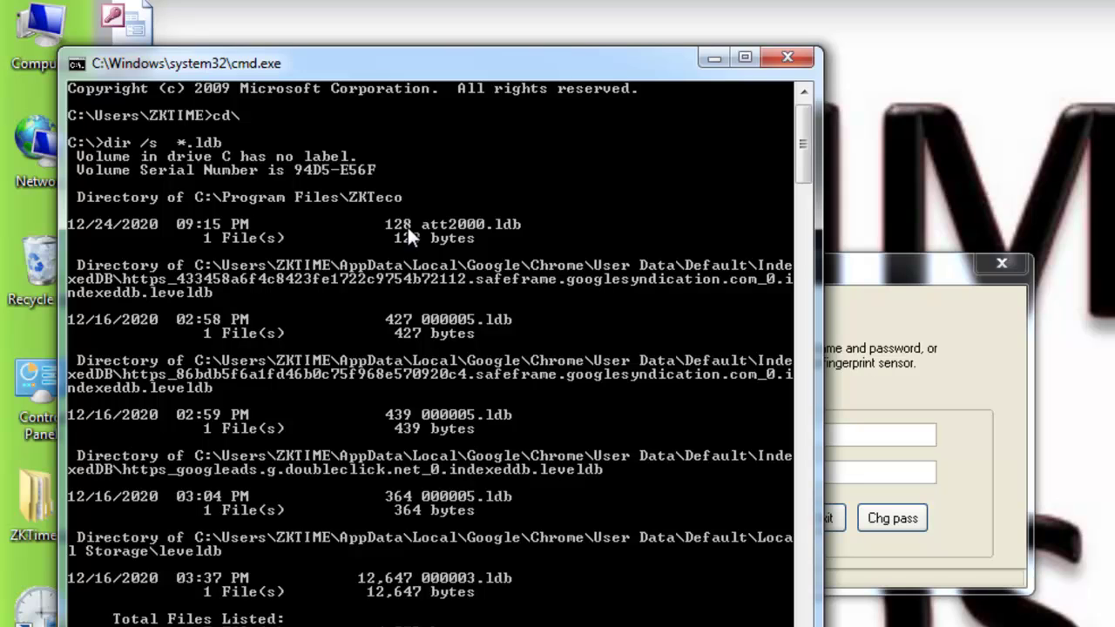
right_click(368, 205)
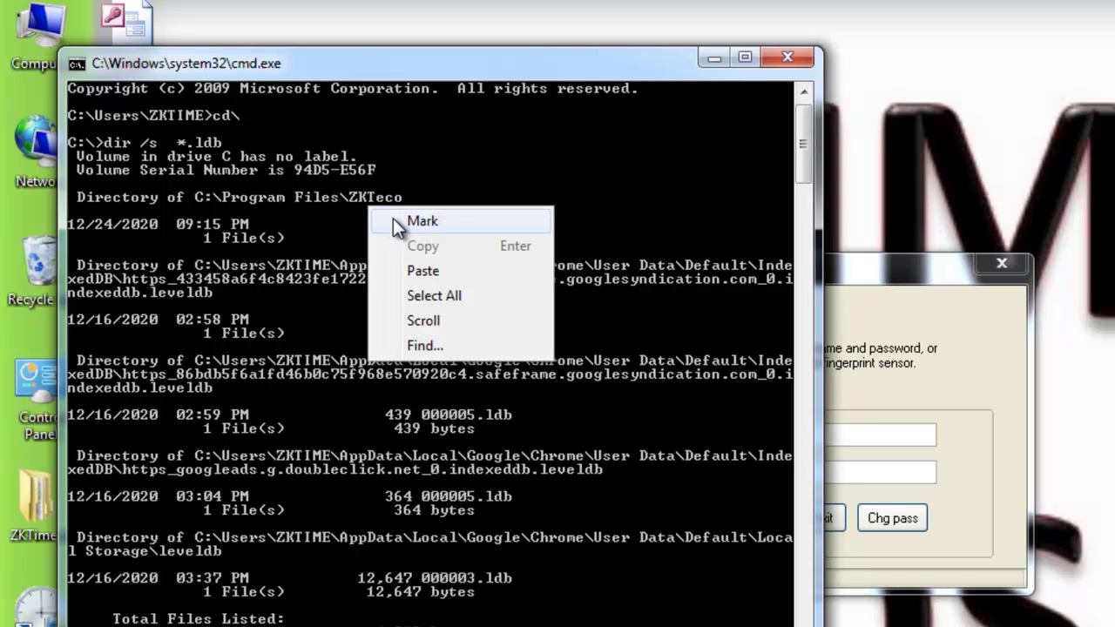
left_click(442, 228)
left_click(199, 195)
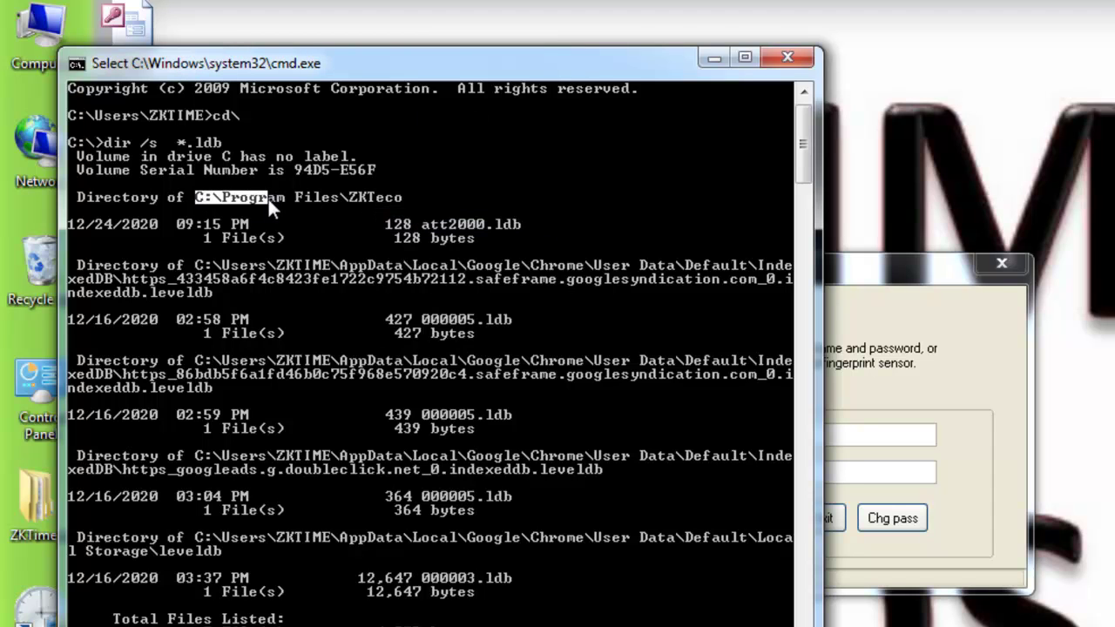
left_click_drag(311, 198, 397, 199)
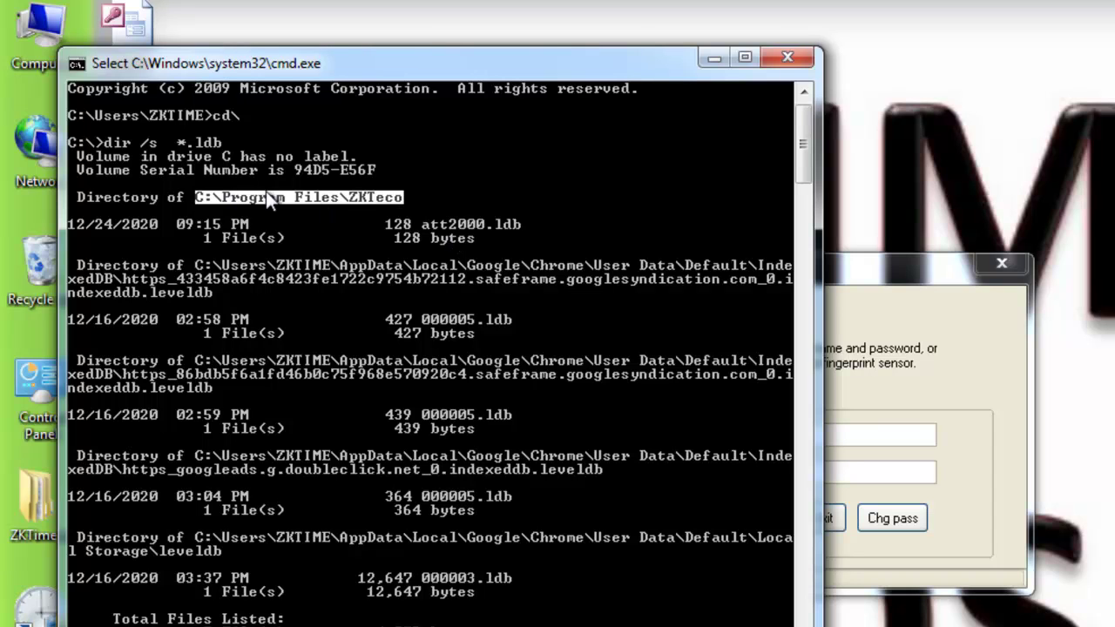
right_click(390, 198)
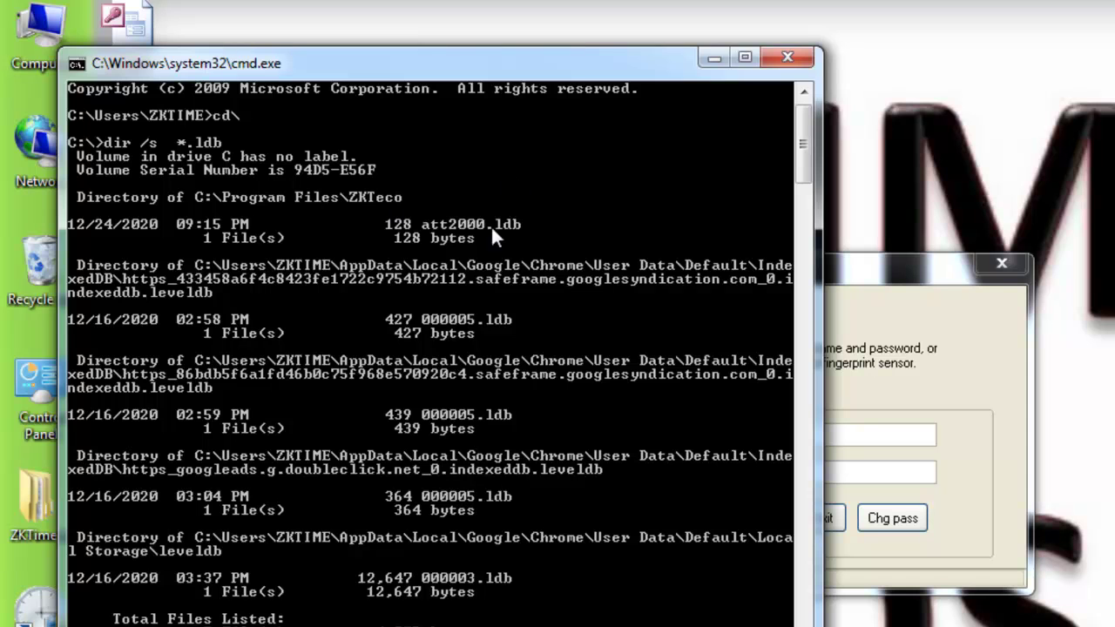
Open the folder C:\Program Files\ZKTeco by pasting the copied path into the Windows program and file search
key("super")
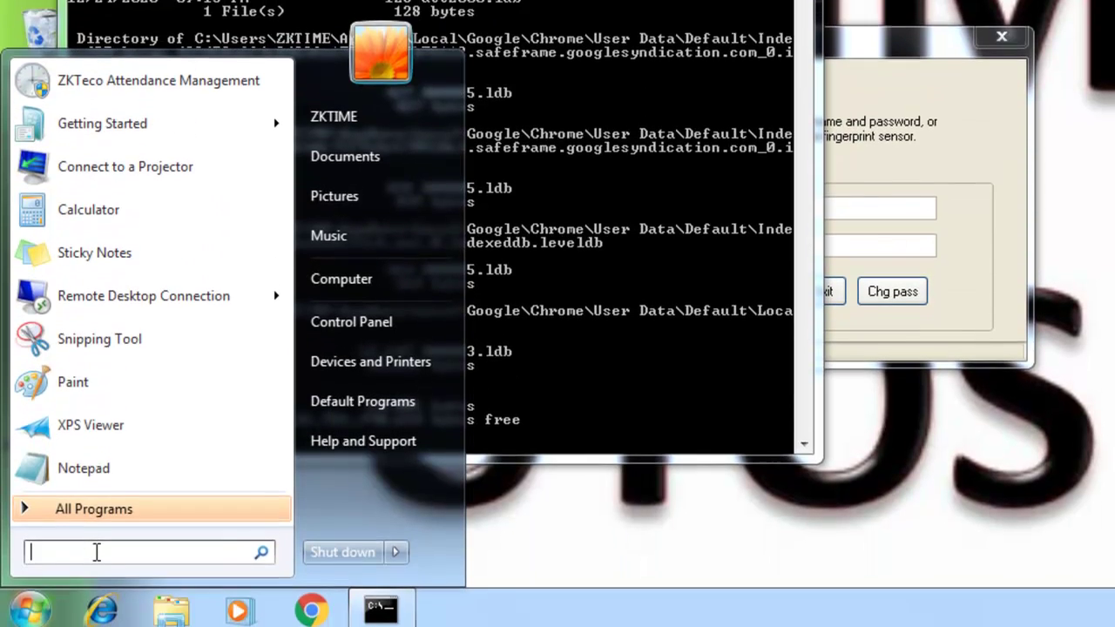
right_click(94, 549)
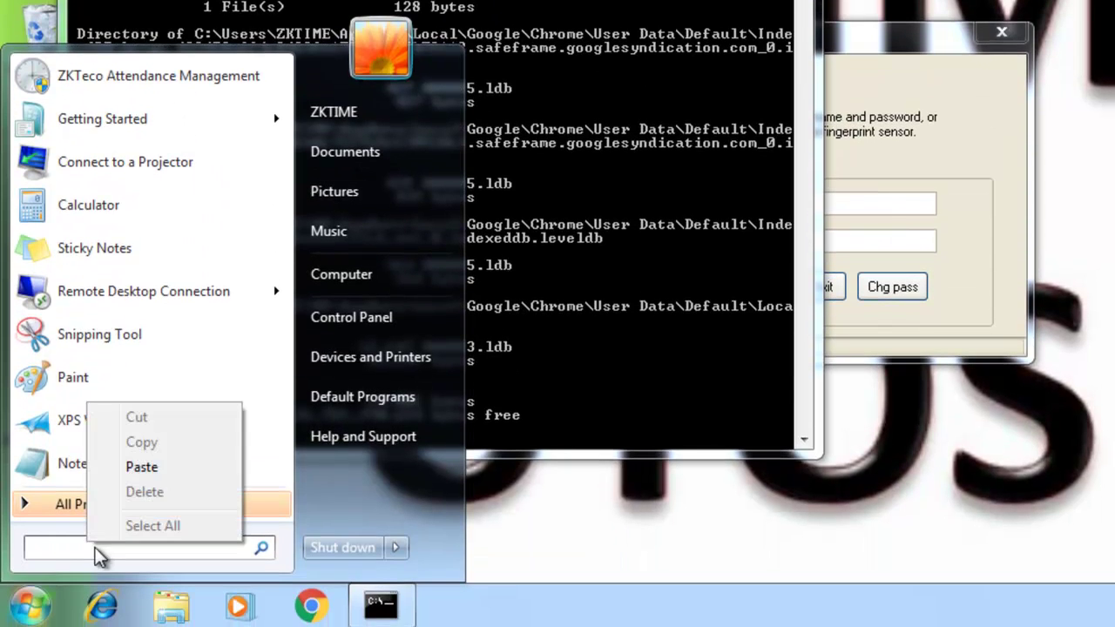
left_click(166, 468)
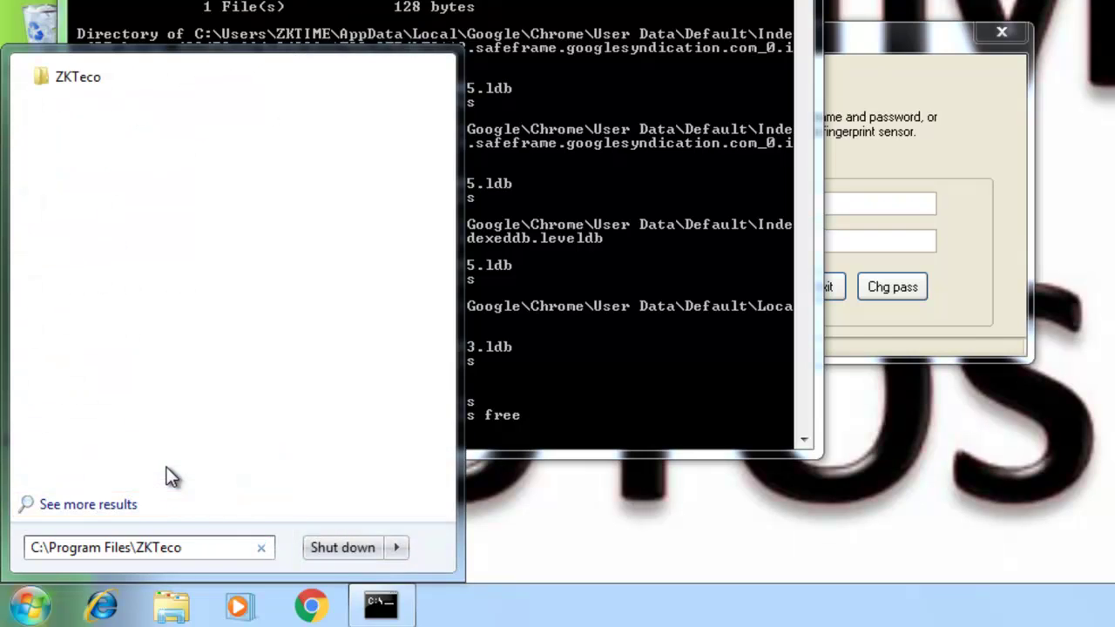
key("Return")
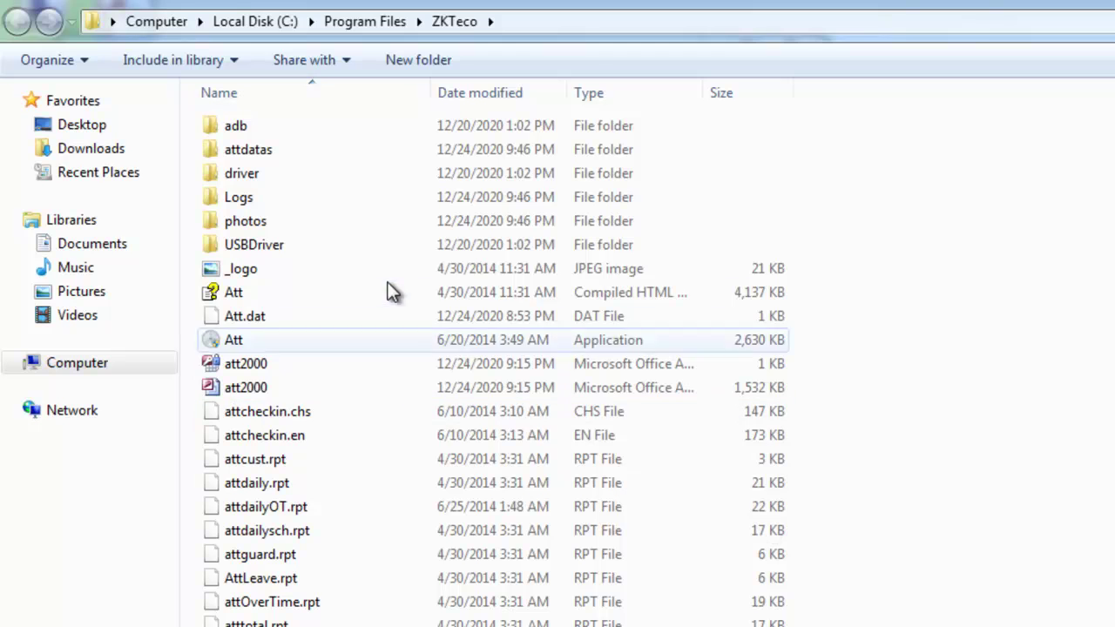
Inspect the att2000 record-locking file and the att2000 database beside it in the ZKTeco folder
left_click(267, 370)
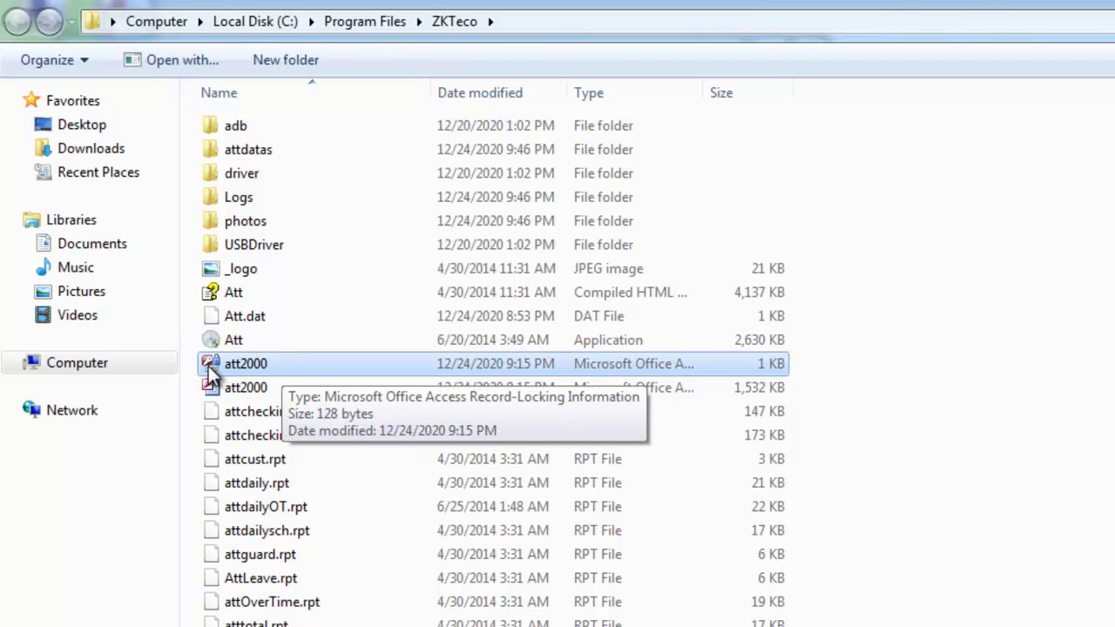
left_click(1075, 391)
left_click(270, 368)
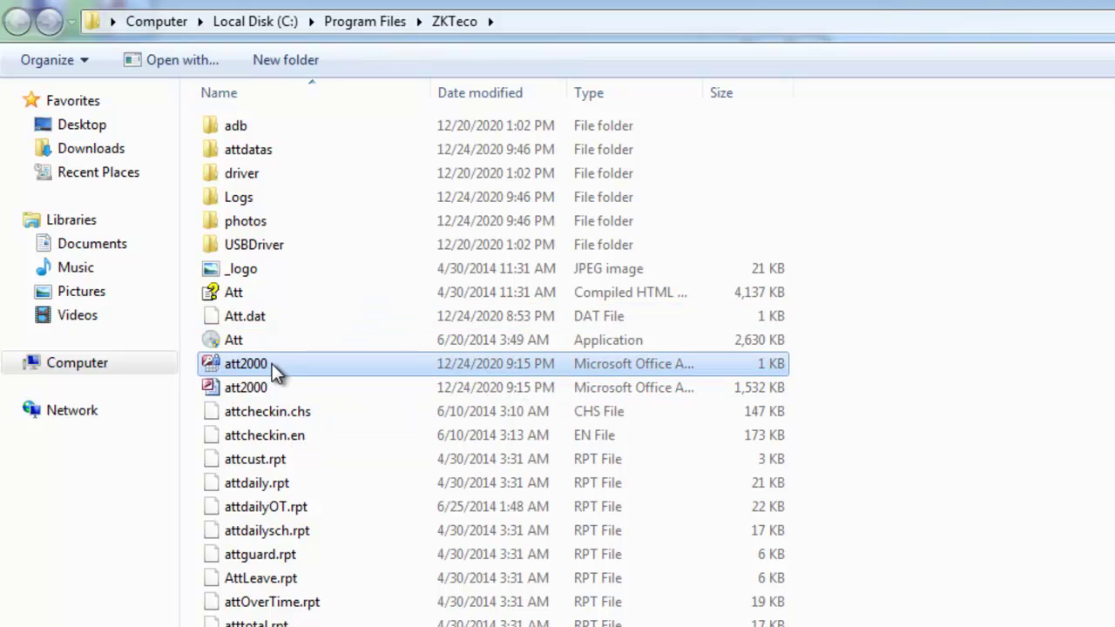
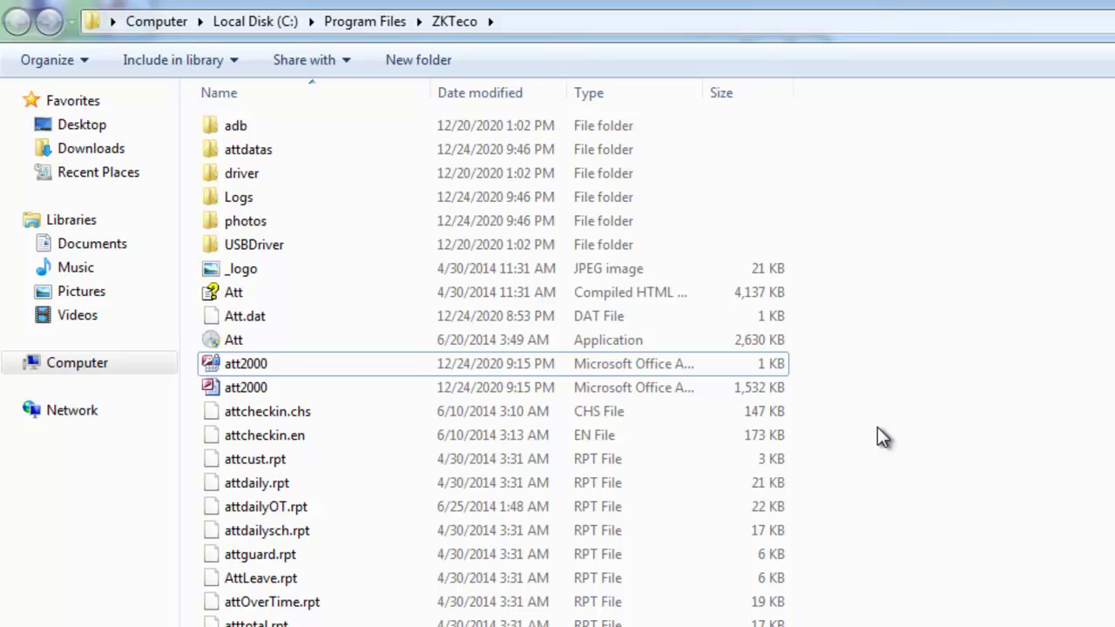
left_click(327, 391)
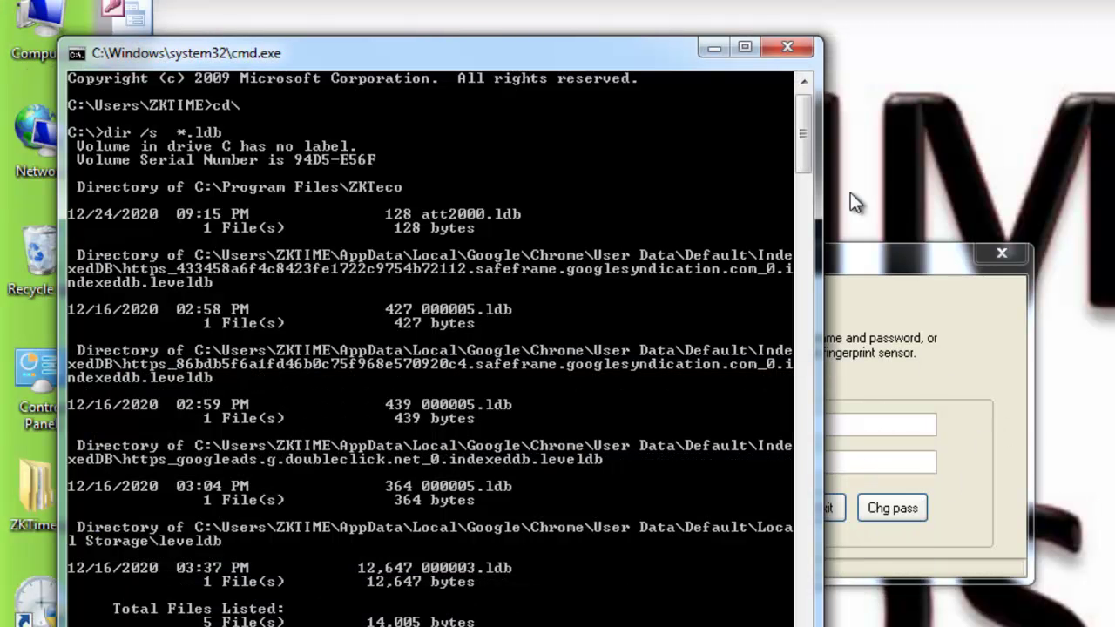
Close the Command Prompt and exit the ZKTeco Attendance Management login window
left_click(787, 44)
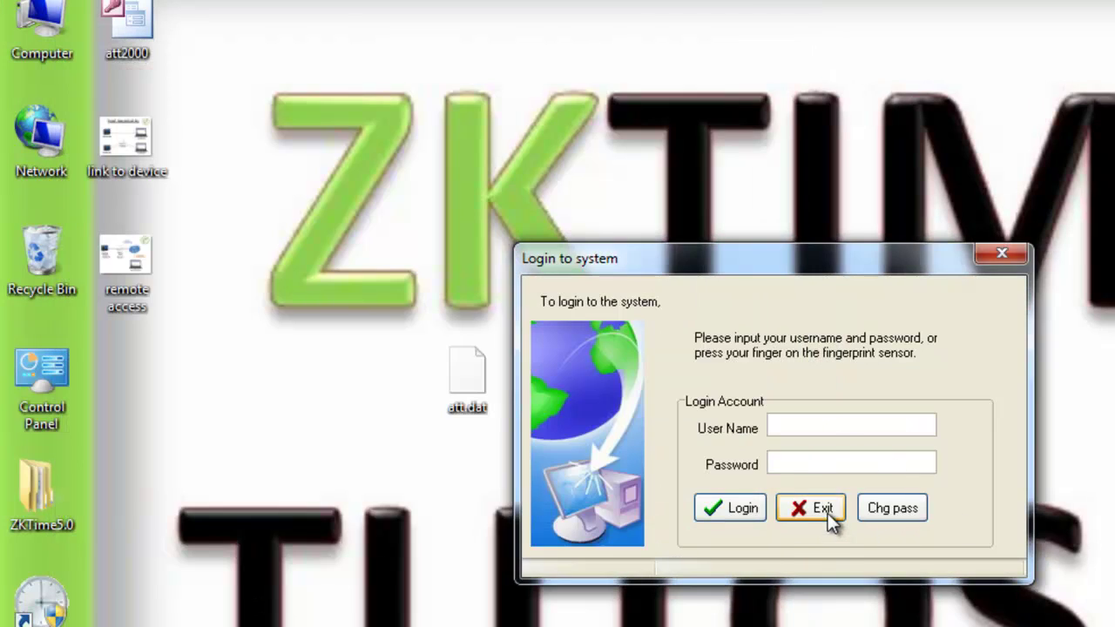
left_click(817, 508)
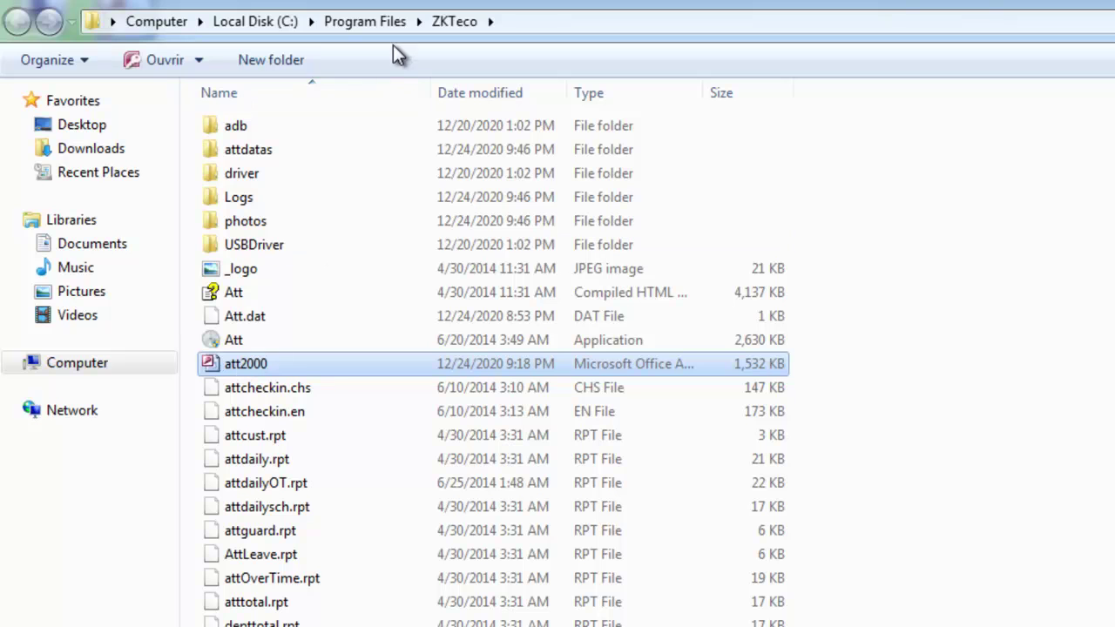
Copy the att2000 database from the ZKTeco folder to the desktop, replacing the existing file, and move its icon above att.dat
right_click(266, 366)
left_click(306, 362)
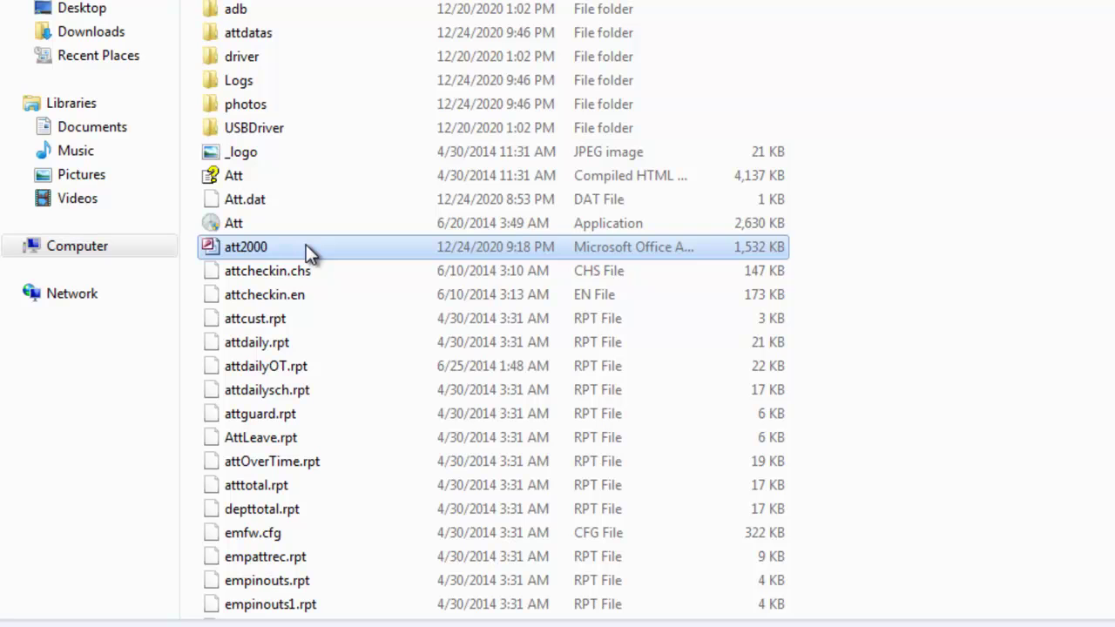
right_click(306, 244)
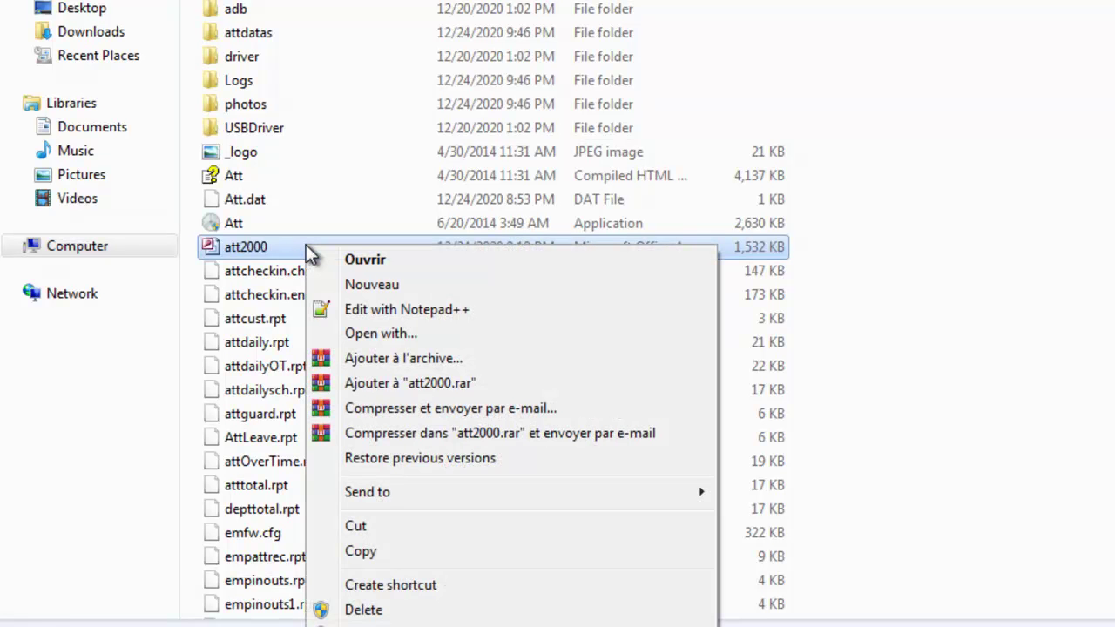
left_click(398, 553)
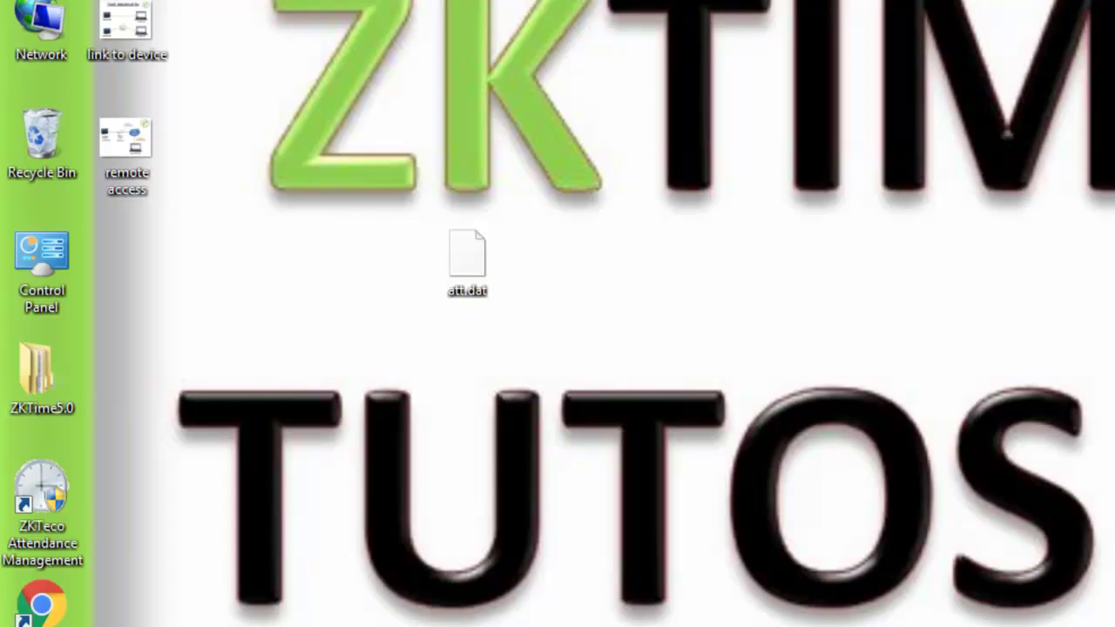
right_click(261, 383)
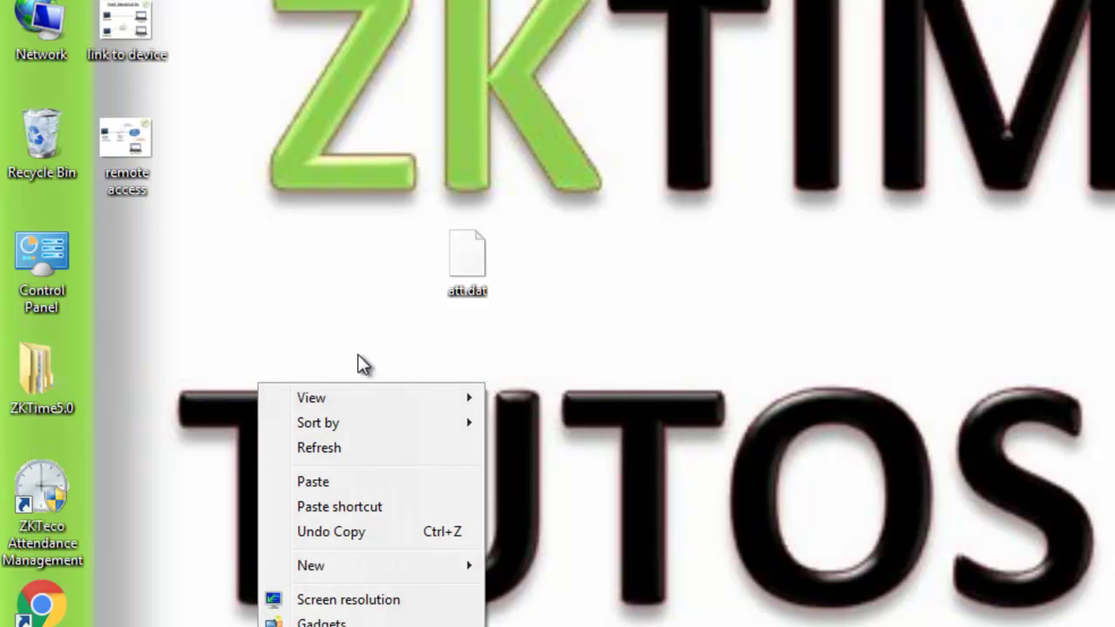
left_click(313, 482)
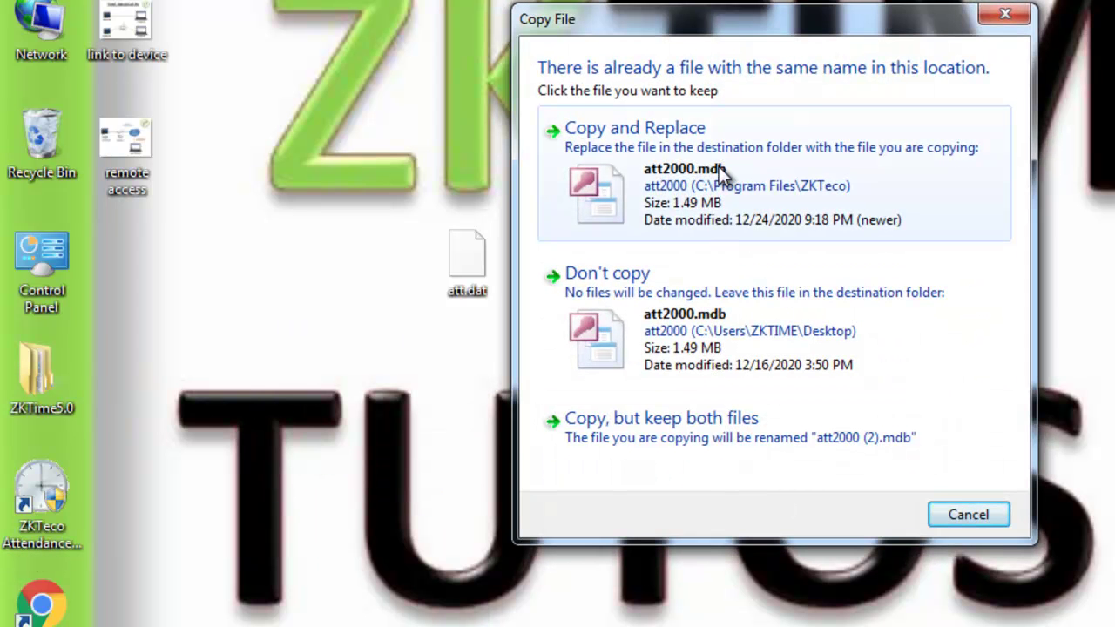
left_click(714, 213)
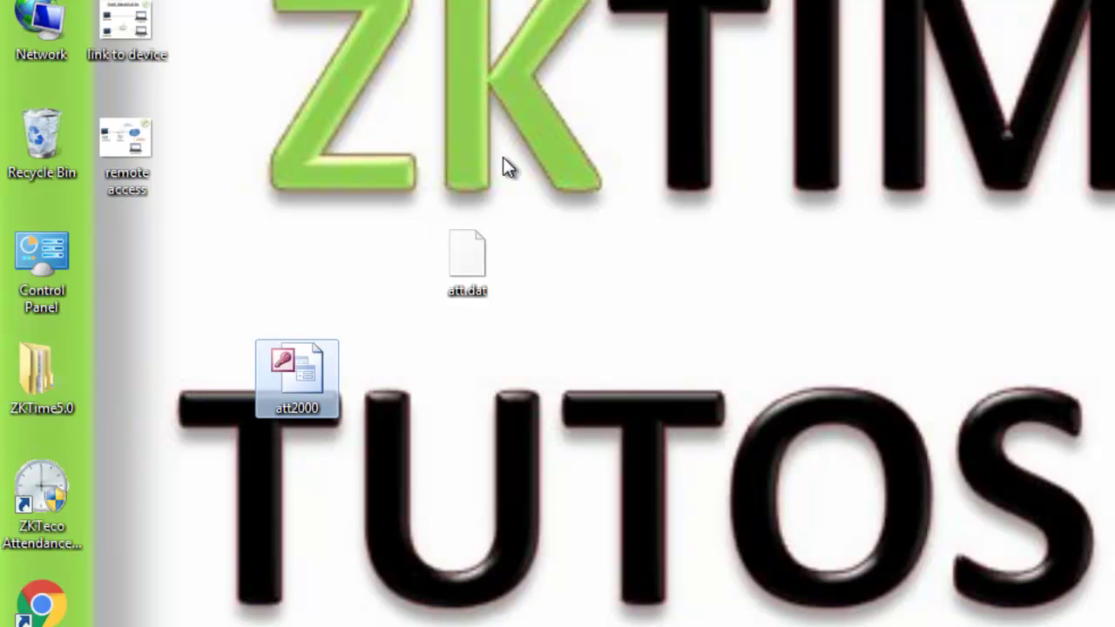
left_click_drag(298, 351, 299, 116)
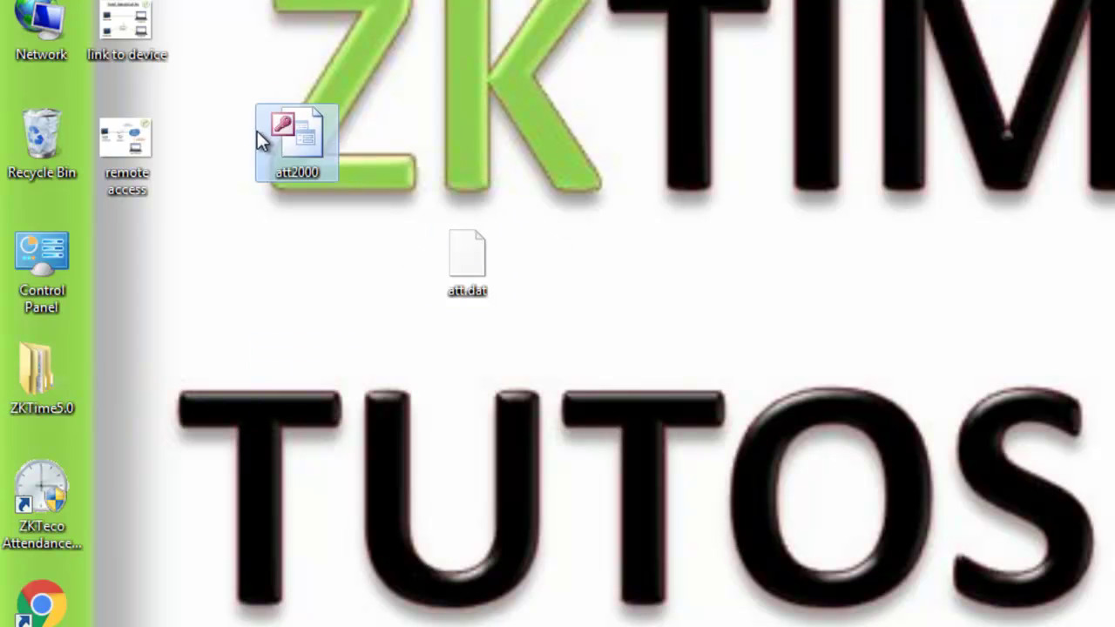
Open the USERINFO table of the att2000 database on the desktop and widen its SECURITYFLAGS column to show the full heading
double_click(302, 149)
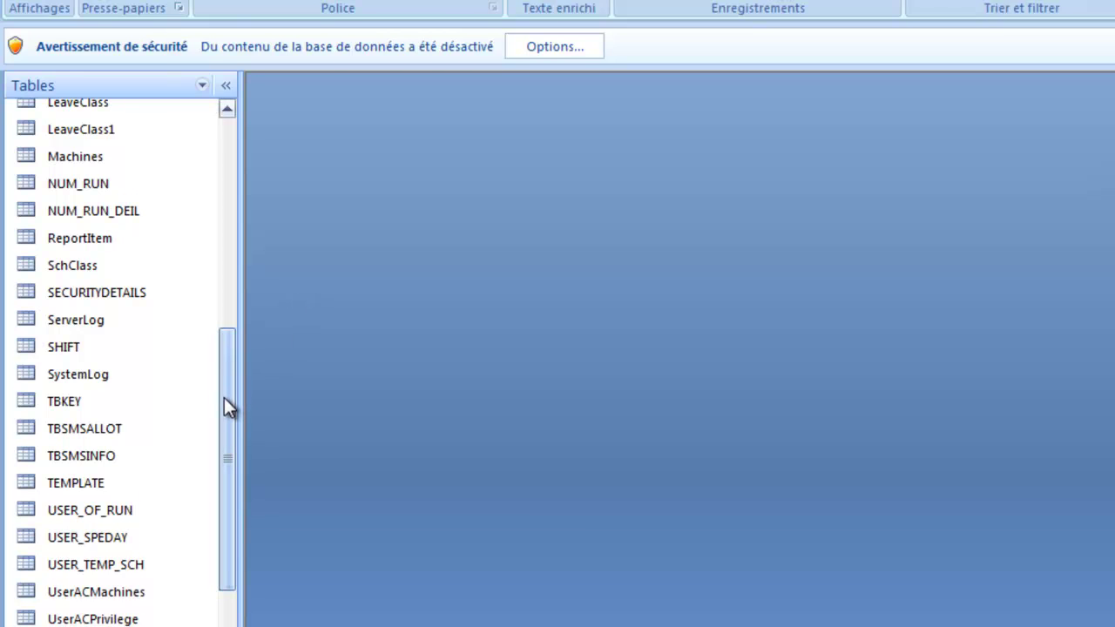
scroll(223, 397, "down", 2)
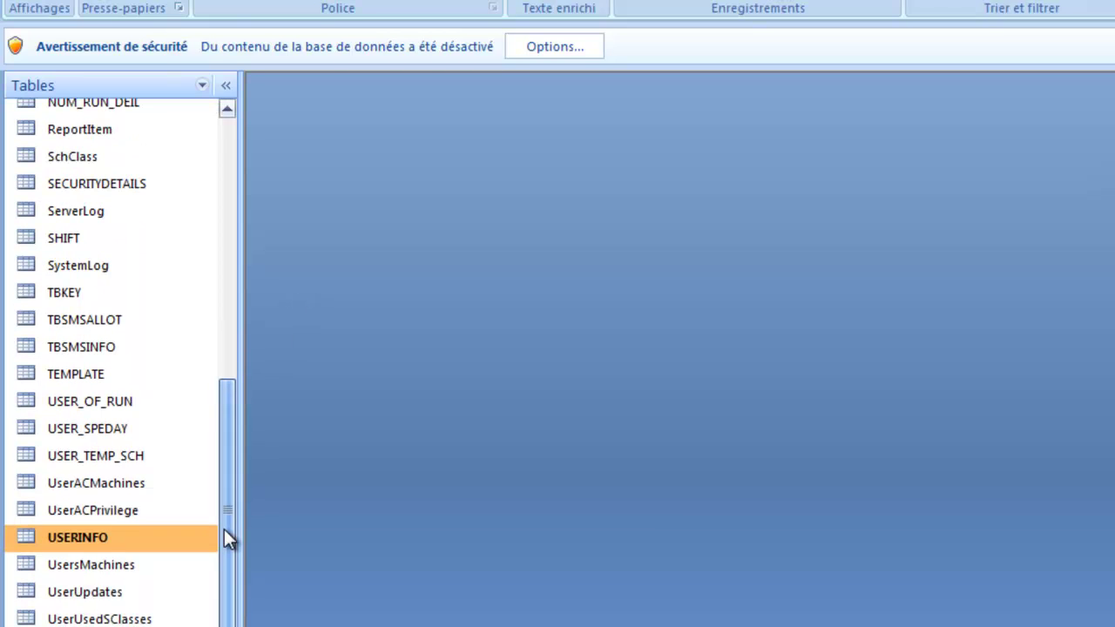
double_click(71, 540)
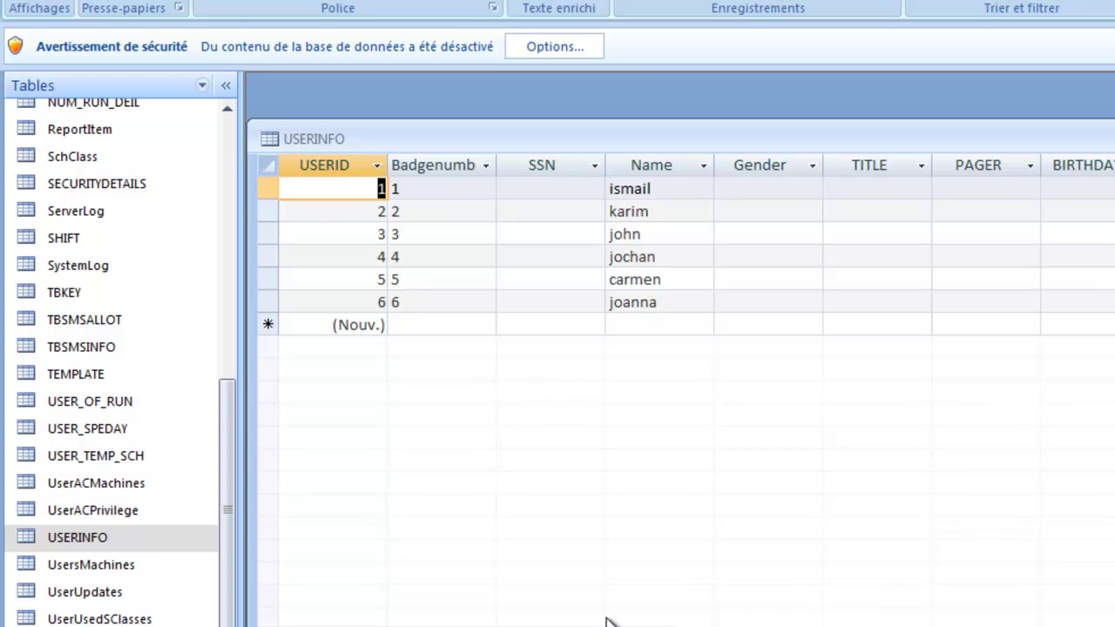
scroll(905, 620, "right", 10)
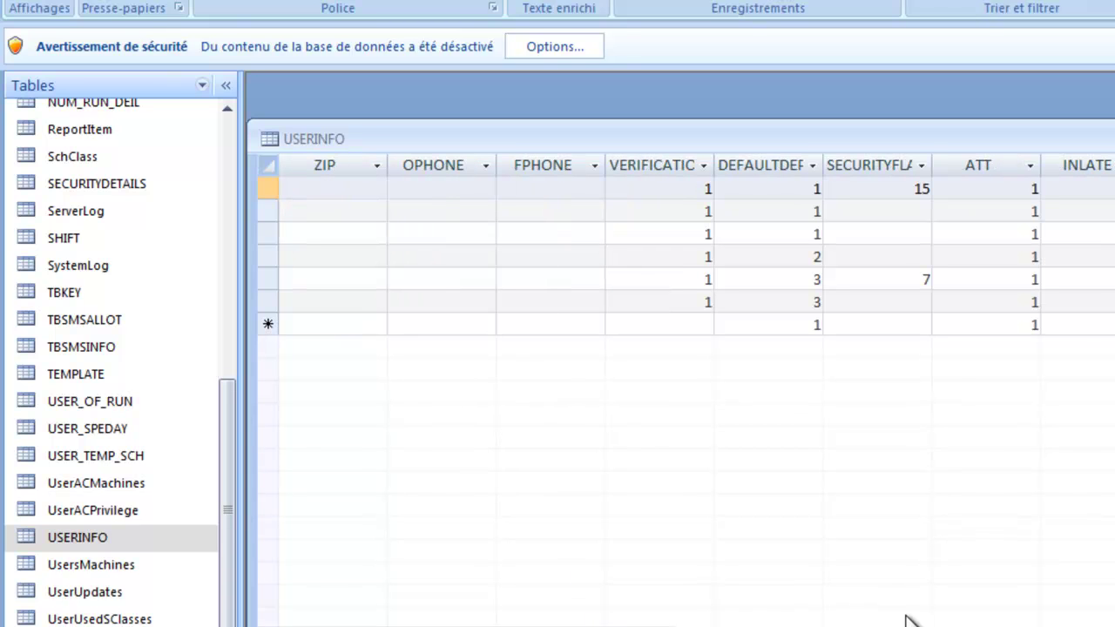
left_click_drag(932, 165, 1003, 167)
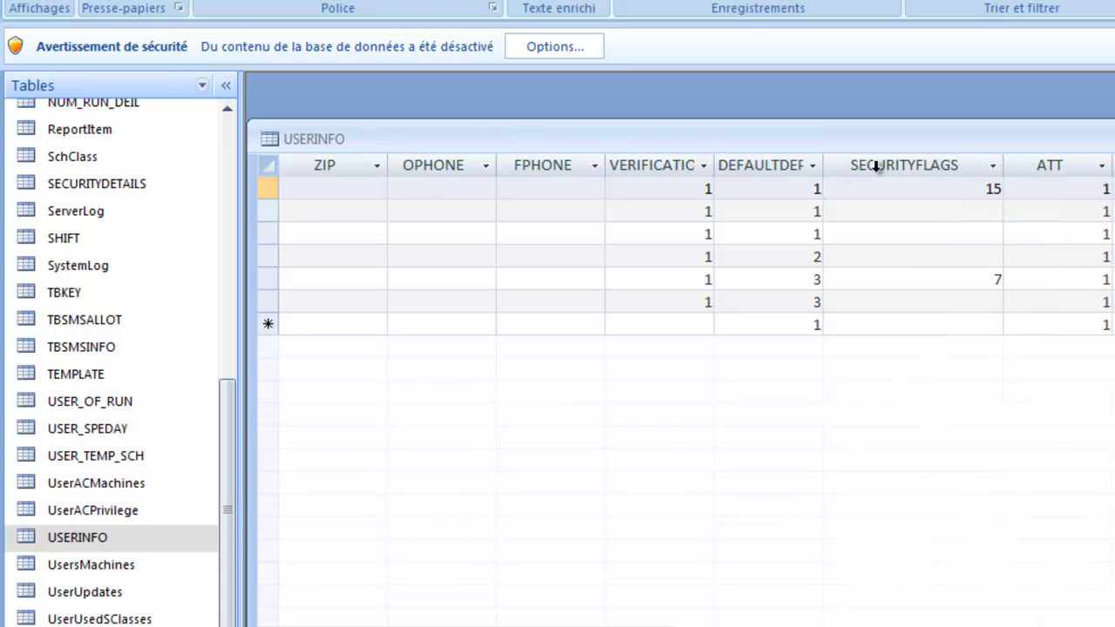
Set SECURITYFLAGS to 0 for the first and fifth users in the USERINFO table and check both cells
double_click(980, 194)
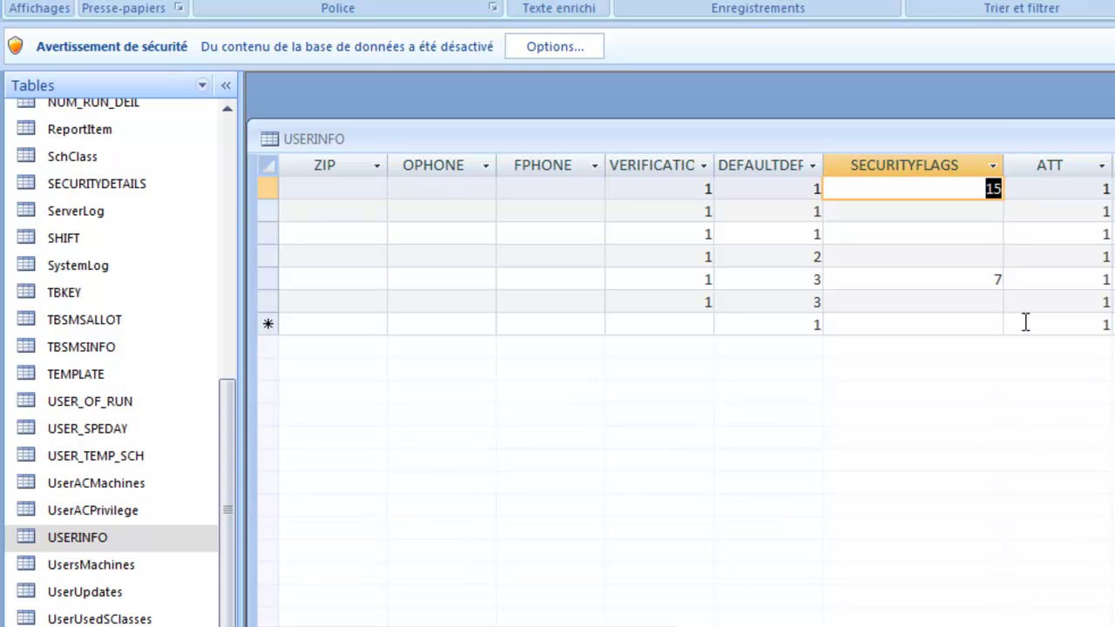
type("0")
key("Down")
key("Down")
key("Down")
key("Down")
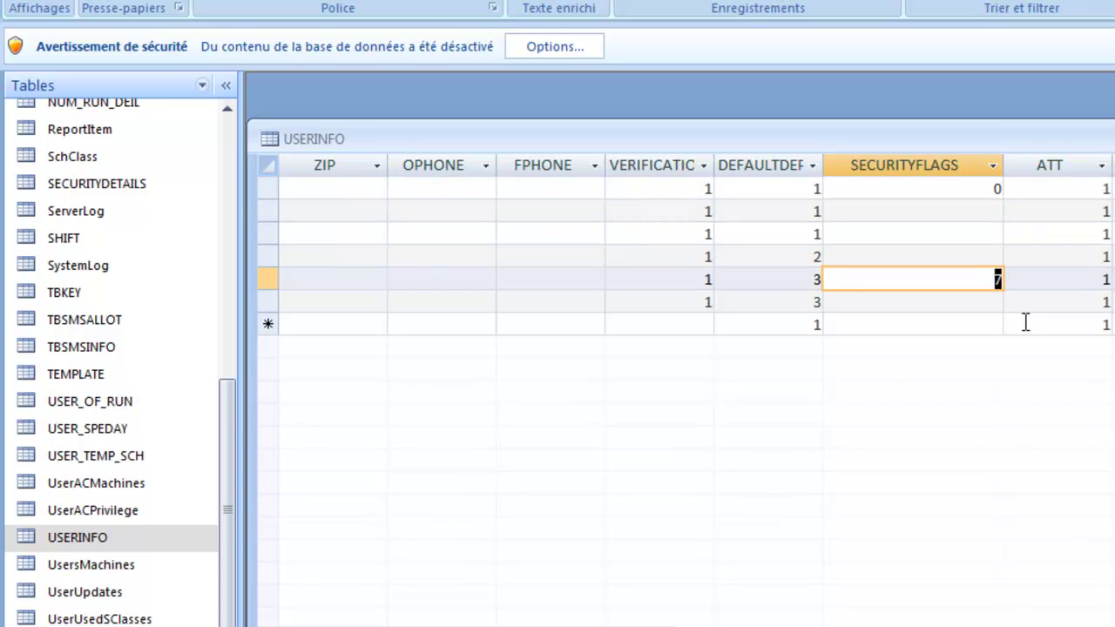
key("Down")
key("Down")
key("Up")
key("Up")
key("Up")
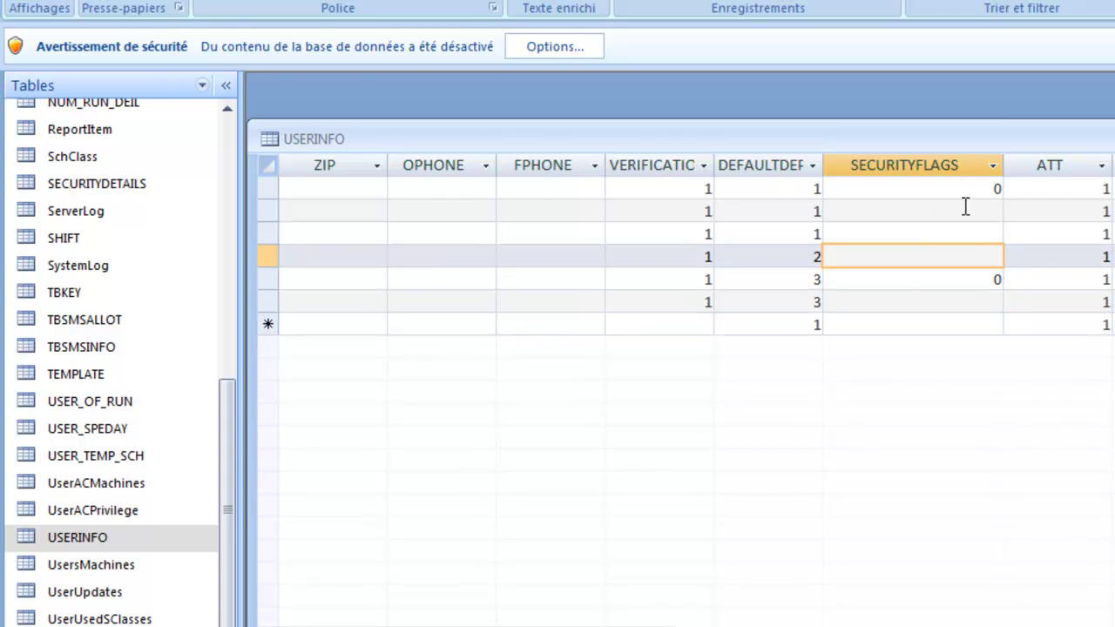
double_click(982, 186)
left_click(970, 277)
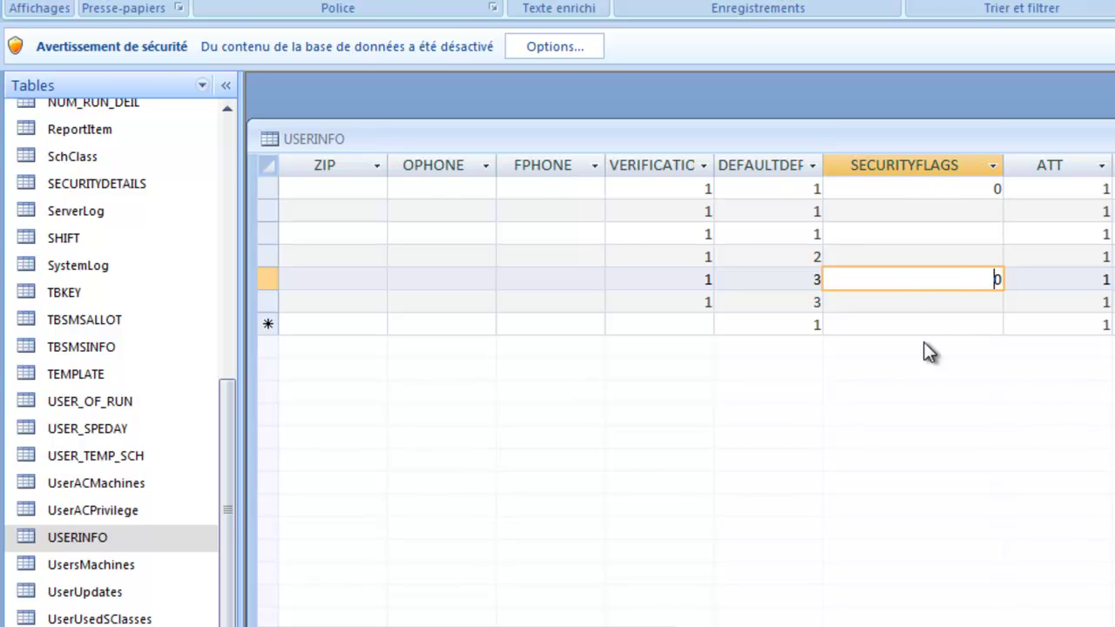
left_click(987, 190)
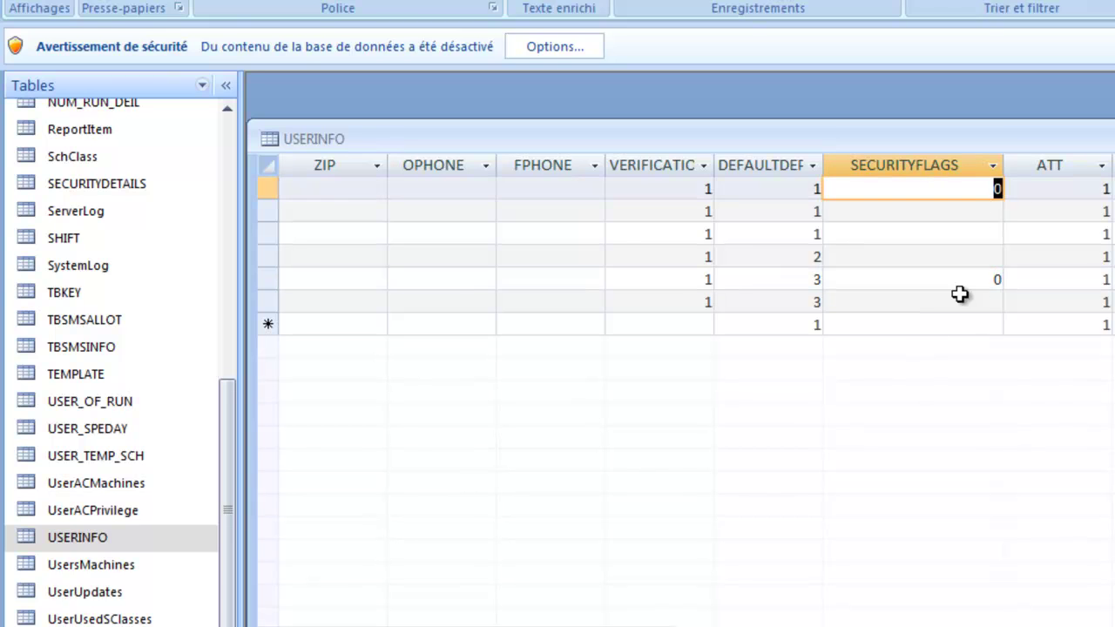
left_click(989, 278)
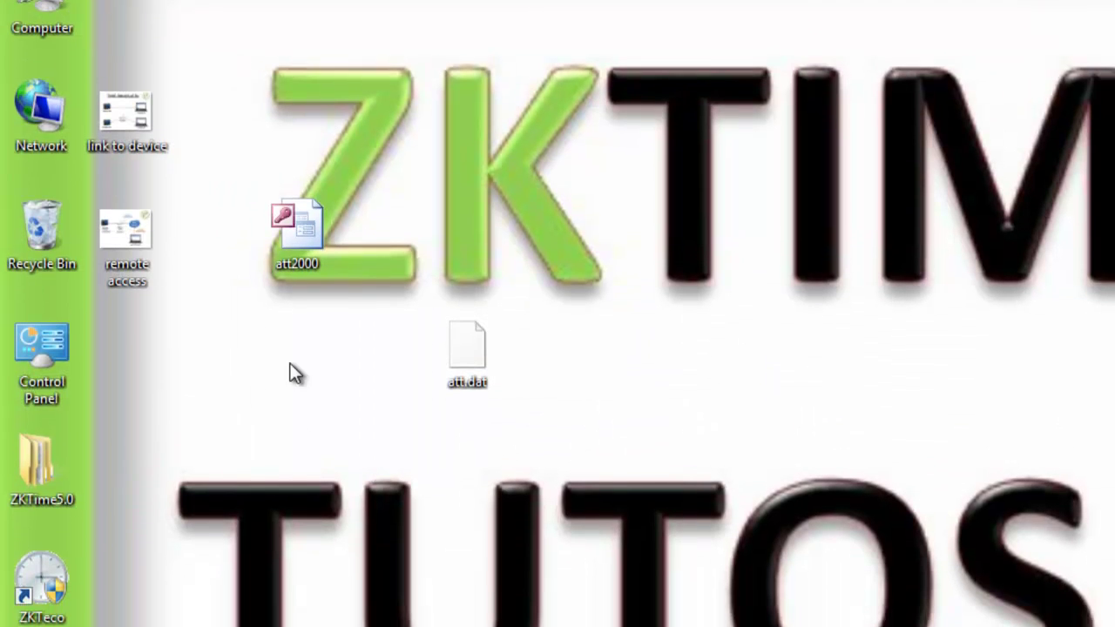
Copy the edited att2000 database from the desktop into the ZKTeco folder, replacing the existing file and granting administrator permission
left_click(294, 268)
right_click(294, 212)
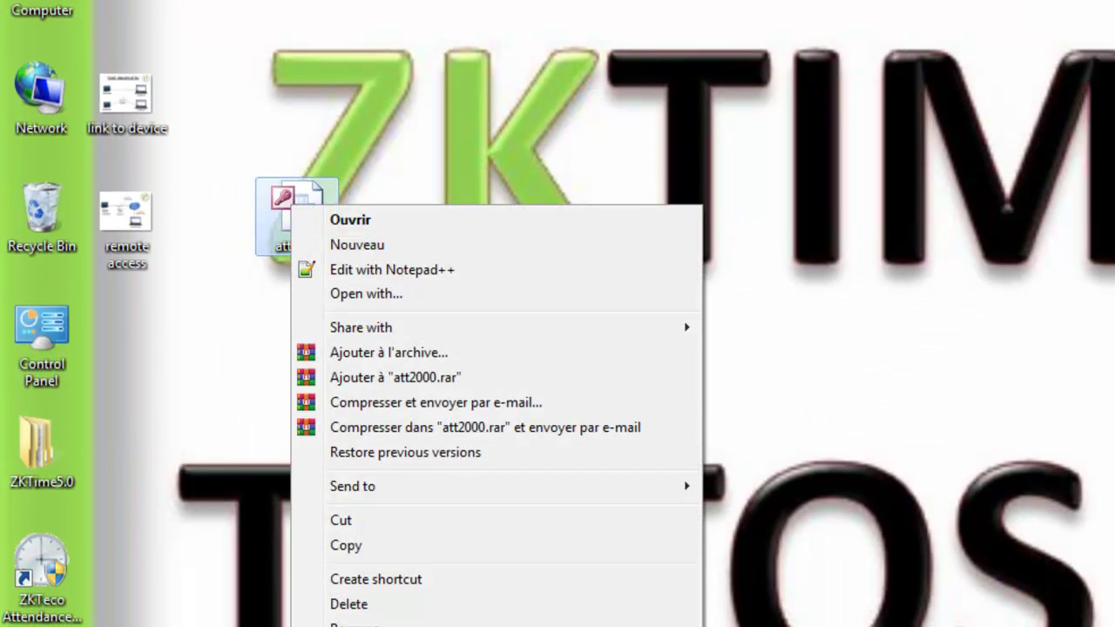
left_click(400, 546)
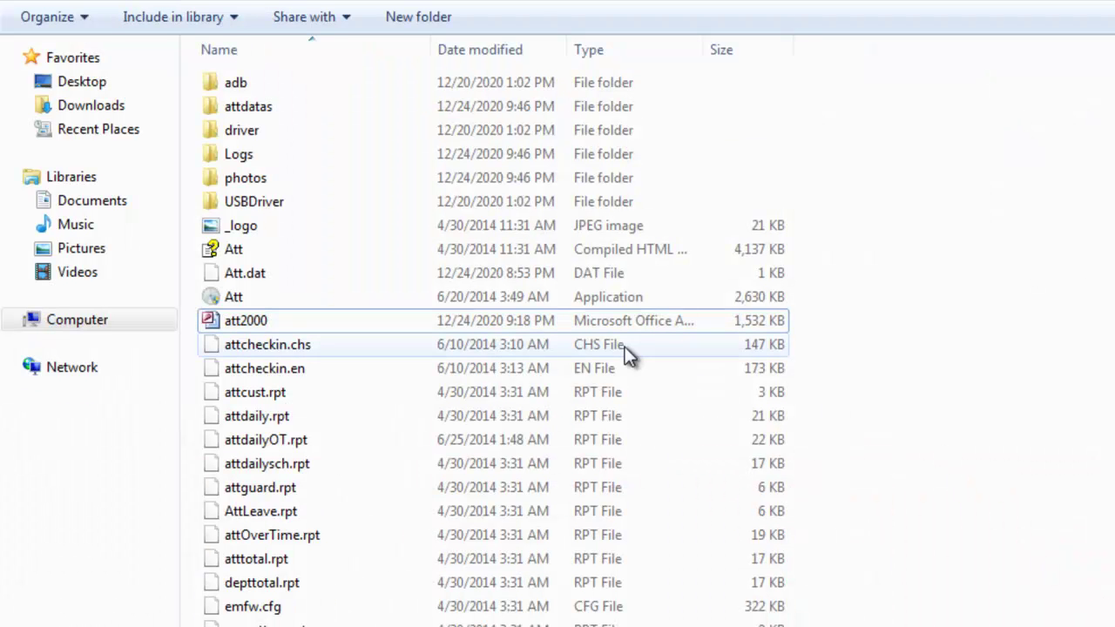
right_click(961, 329)
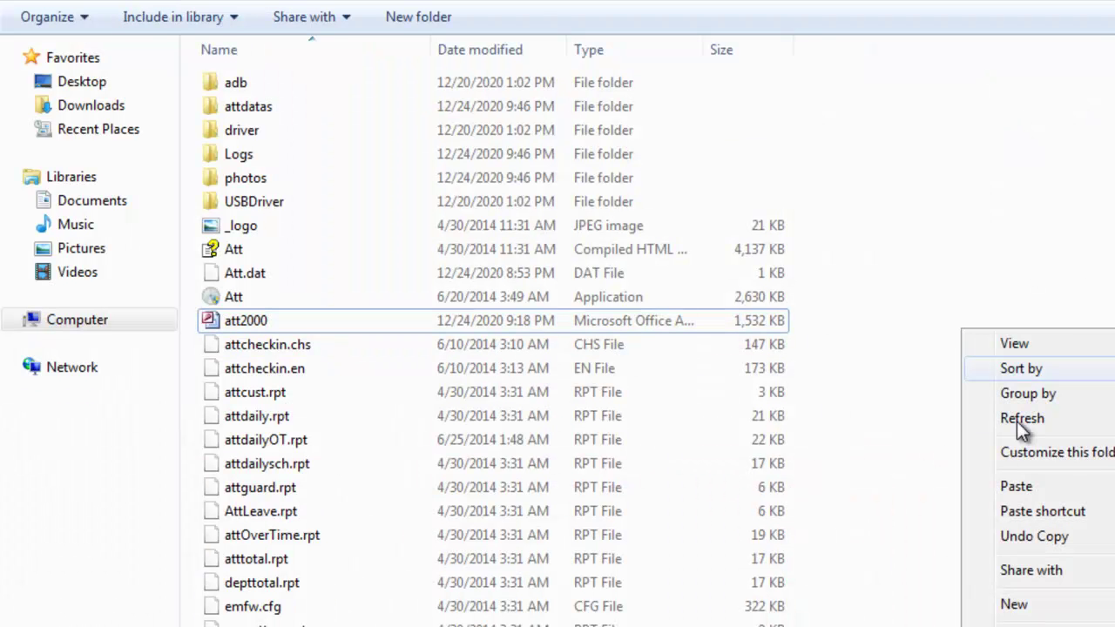
left_click(1011, 487)
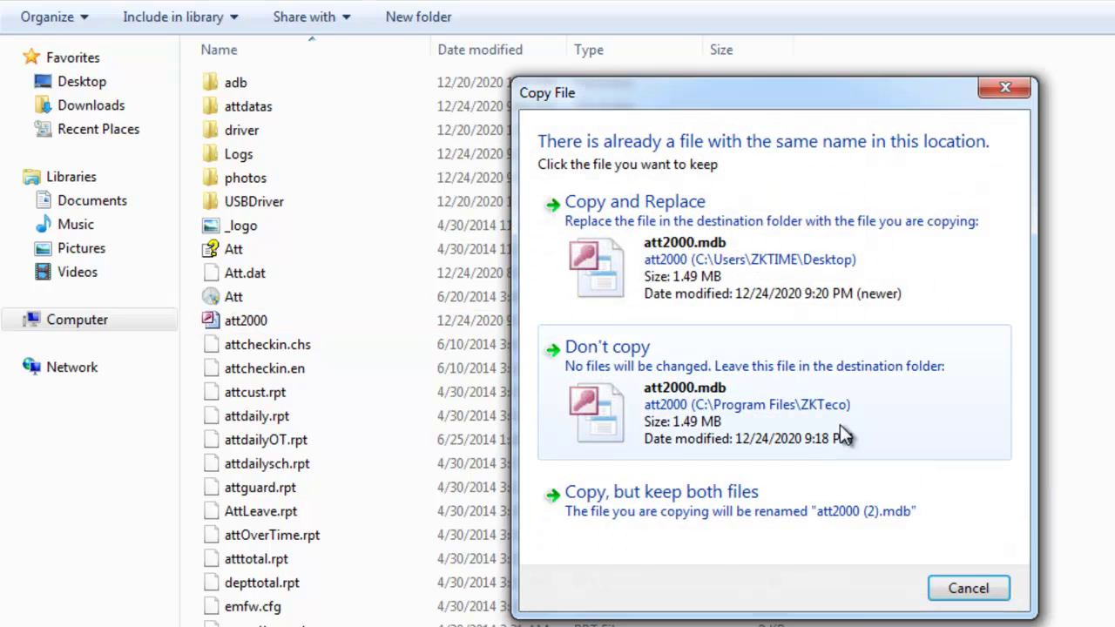
left_click(746, 285)
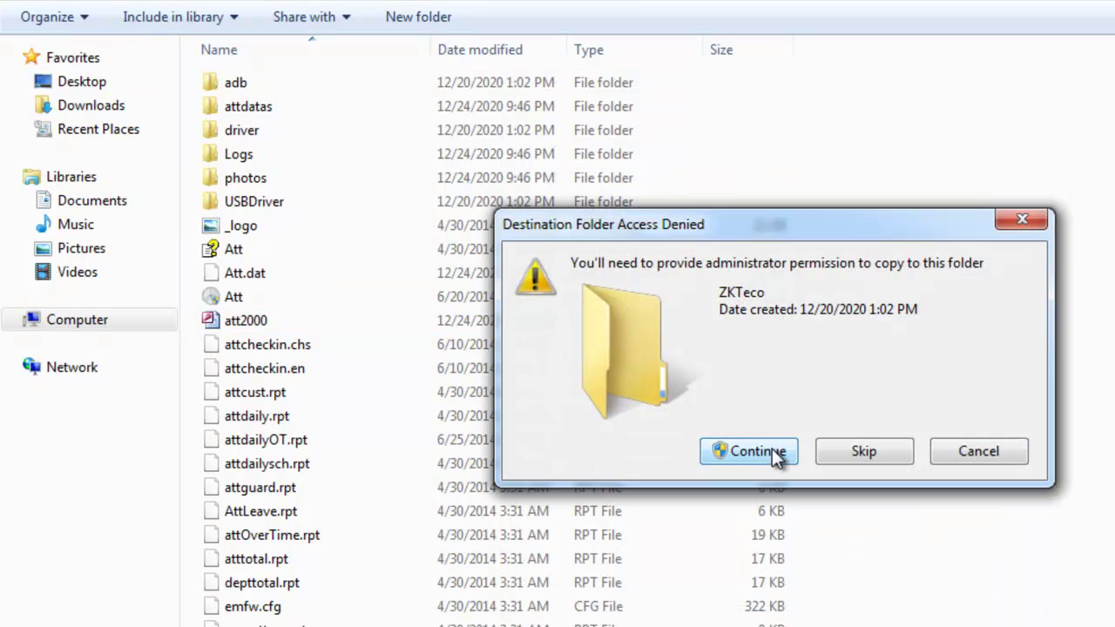
left_click(737, 450)
left_click(951, 432)
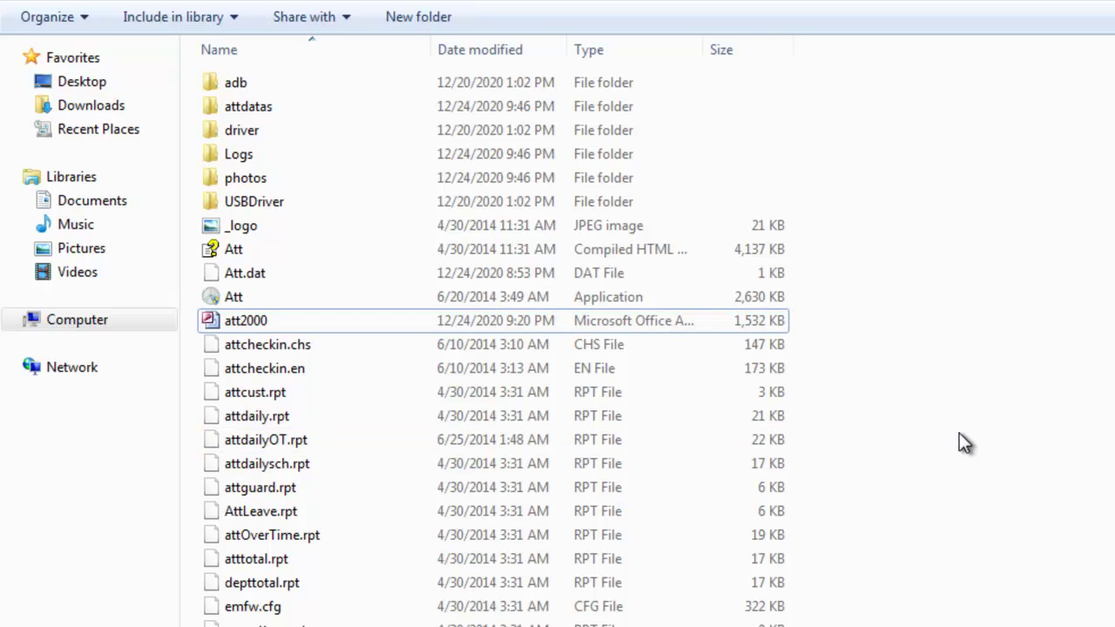